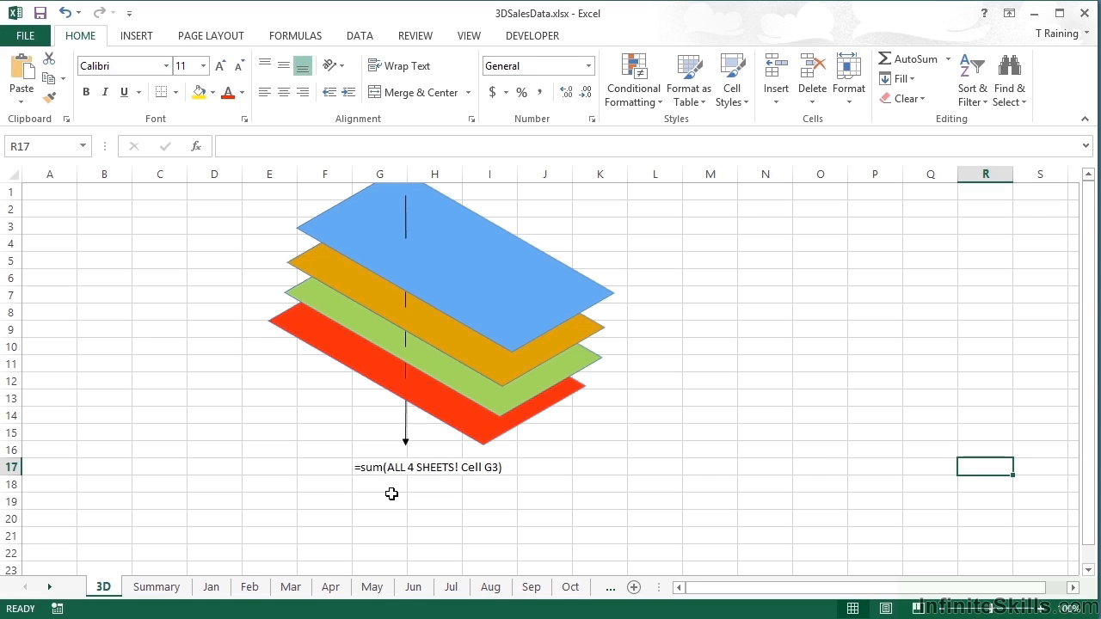
# - Browse the Jan through Apr and Dec sales sheets, ending on the empty Summary sheet
pyautogui.click(211, 587)
pyautogui.click(250, 587)
pyautogui.click(291, 587)
pyautogui.click(331, 588)
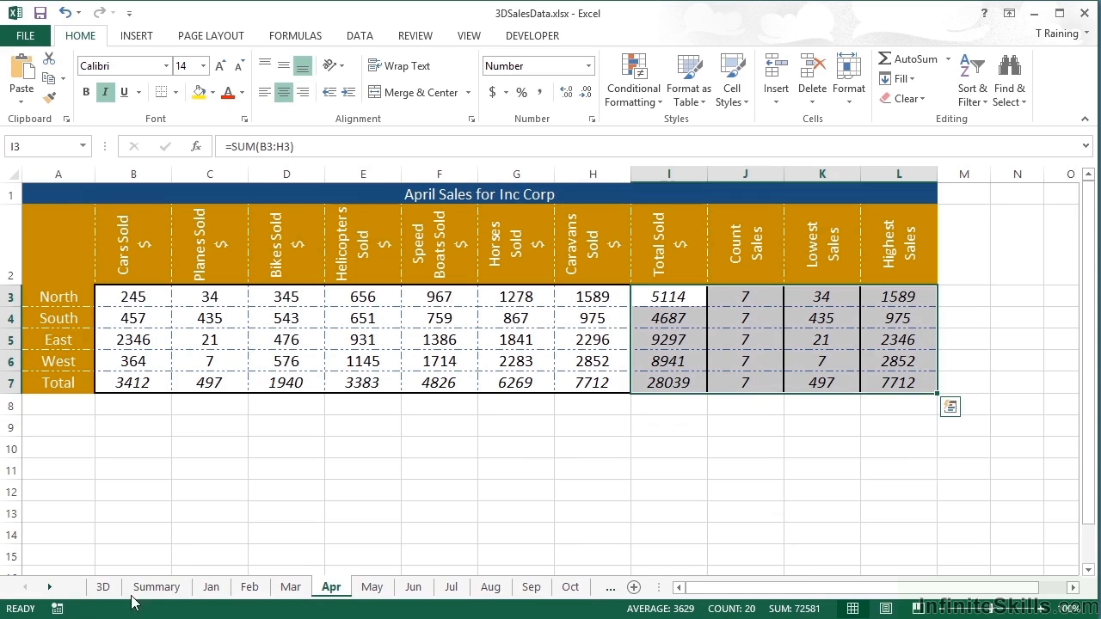
pyautogui.click(54, 588)
pyautogui.click(550, 588)
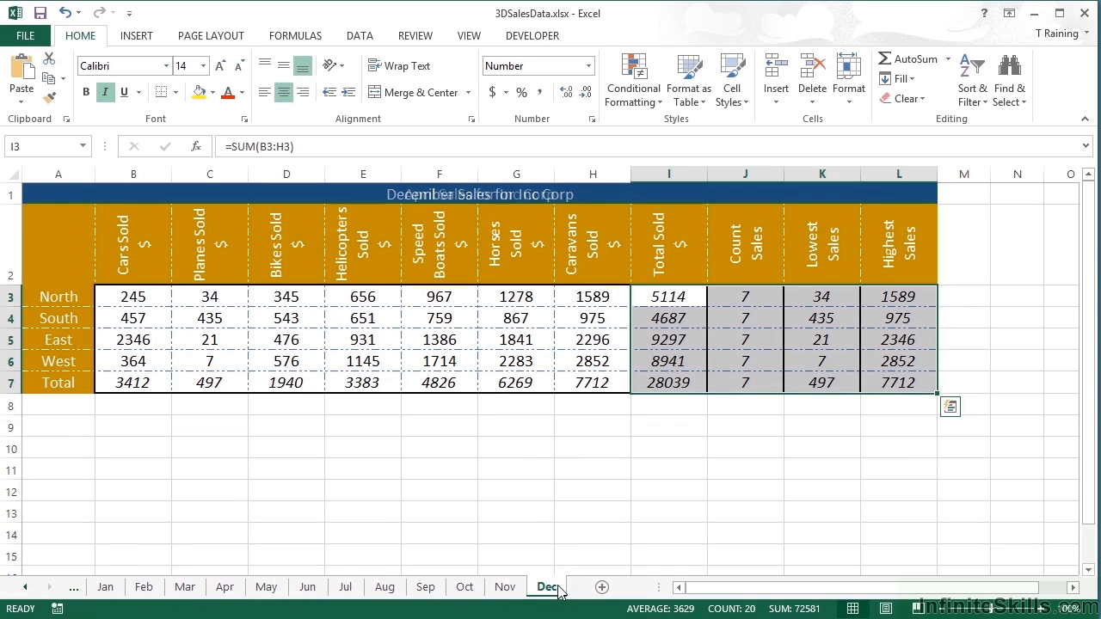
pyautogui.click(26, 587)
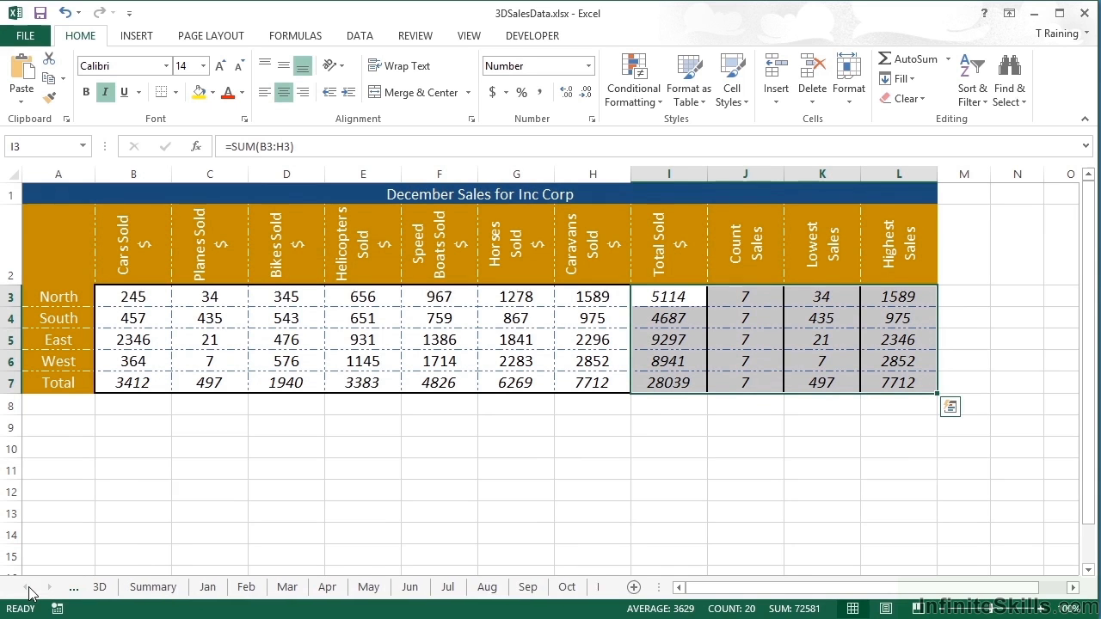
pyautogui.click(157, 588)
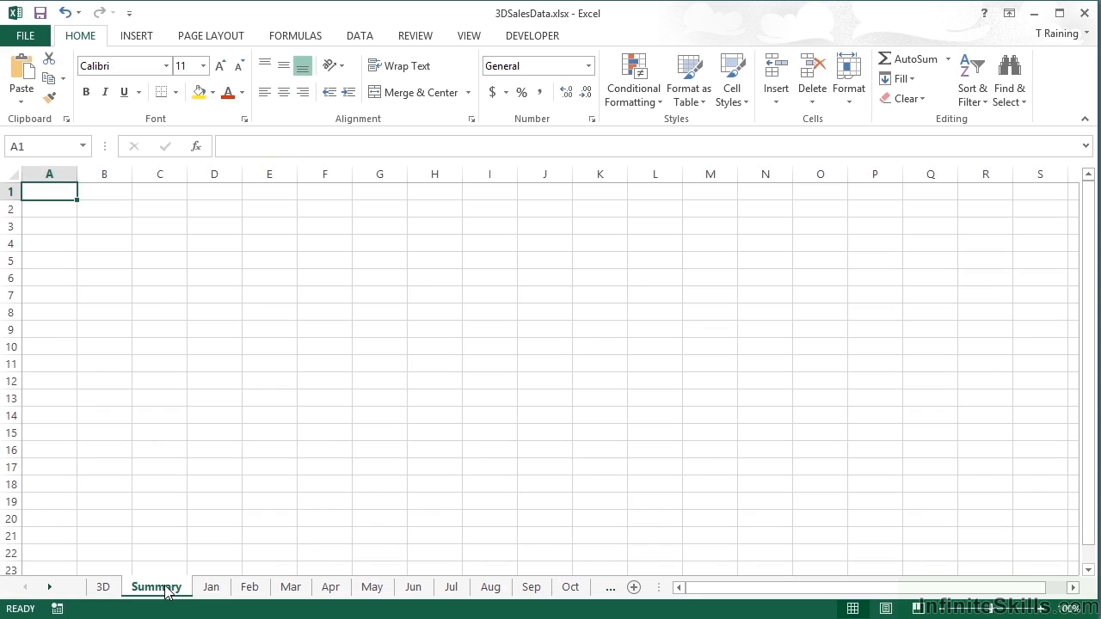
# - Copy the January table A1:L7 and paste it onto the Summary sheet at C6
pyautogui.click(213, 586)
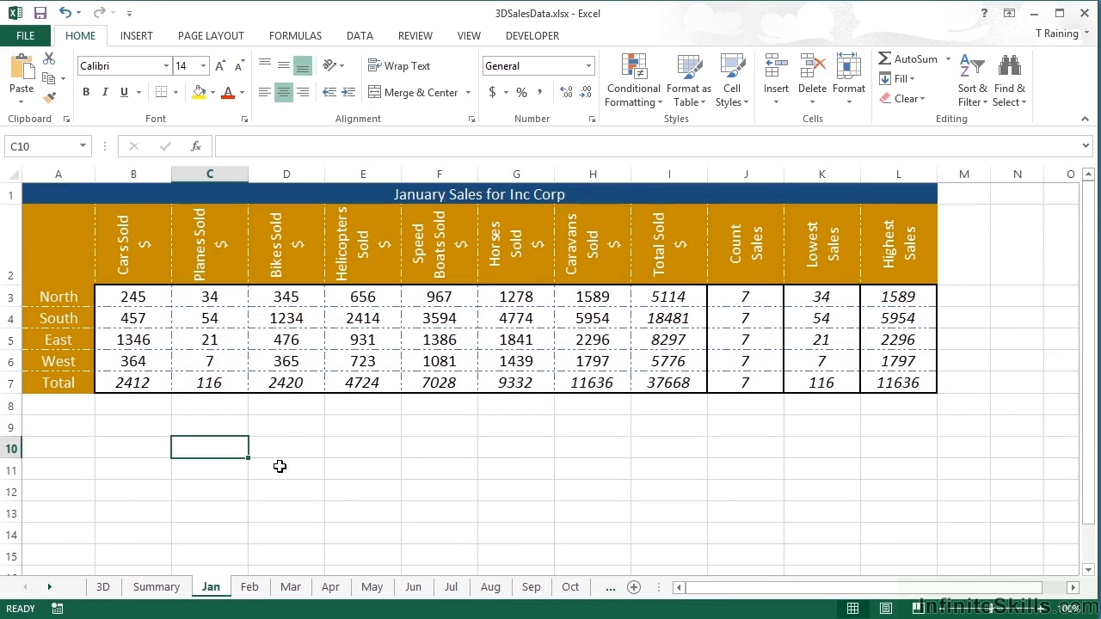
pyautogui.moveTo(74, 194); pyautogui.dragTo(871, 381)
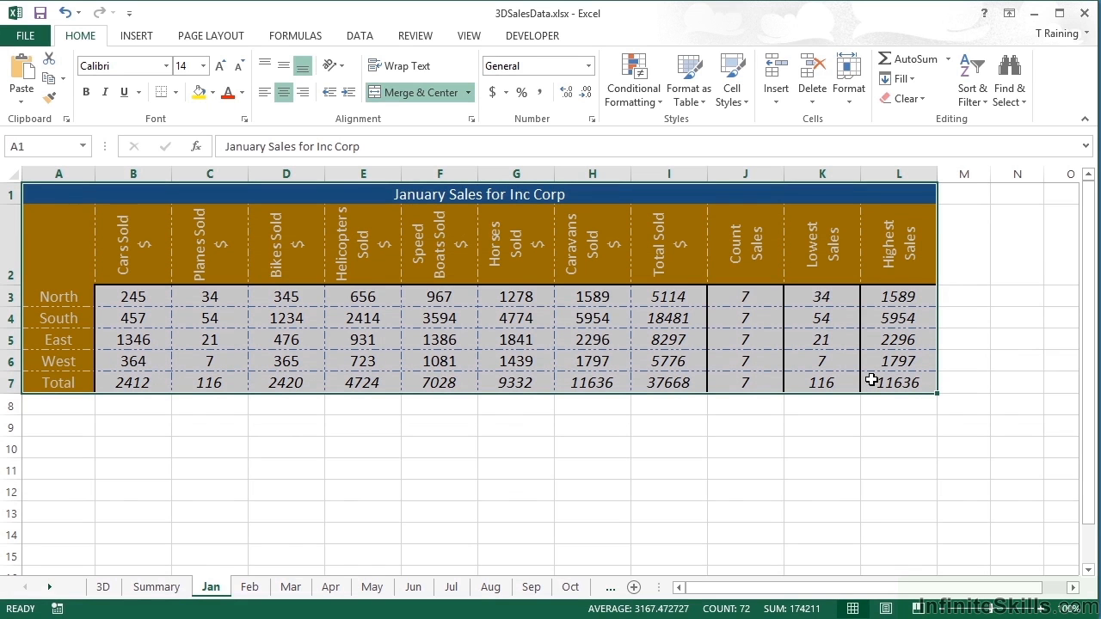
pyautogui.hotkey('ctrl', 'c')
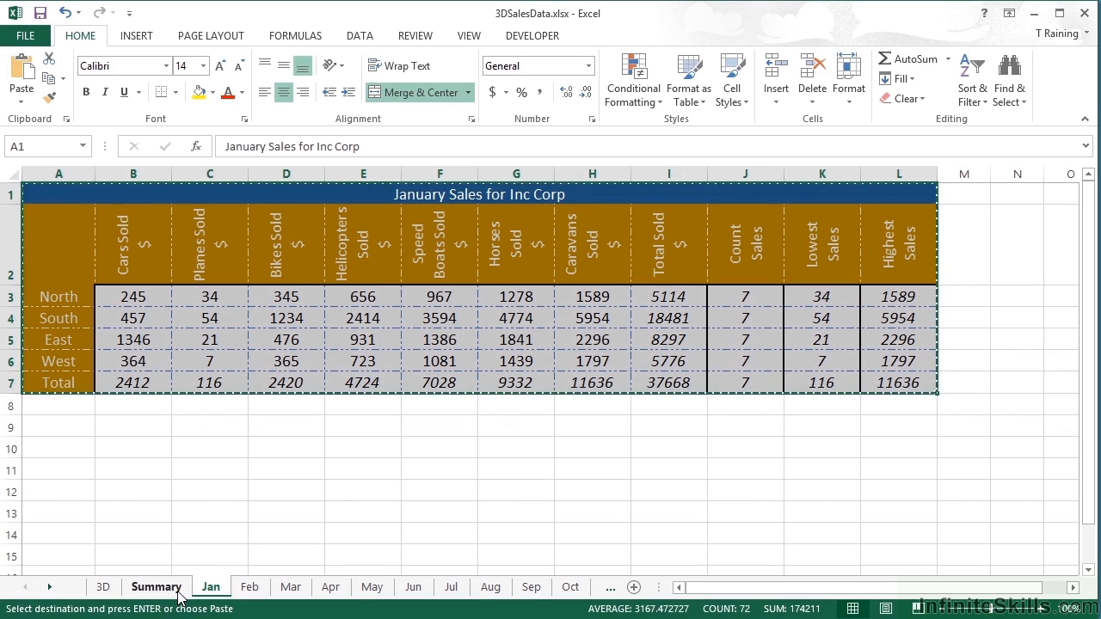
pyautogui.click(158, 588)
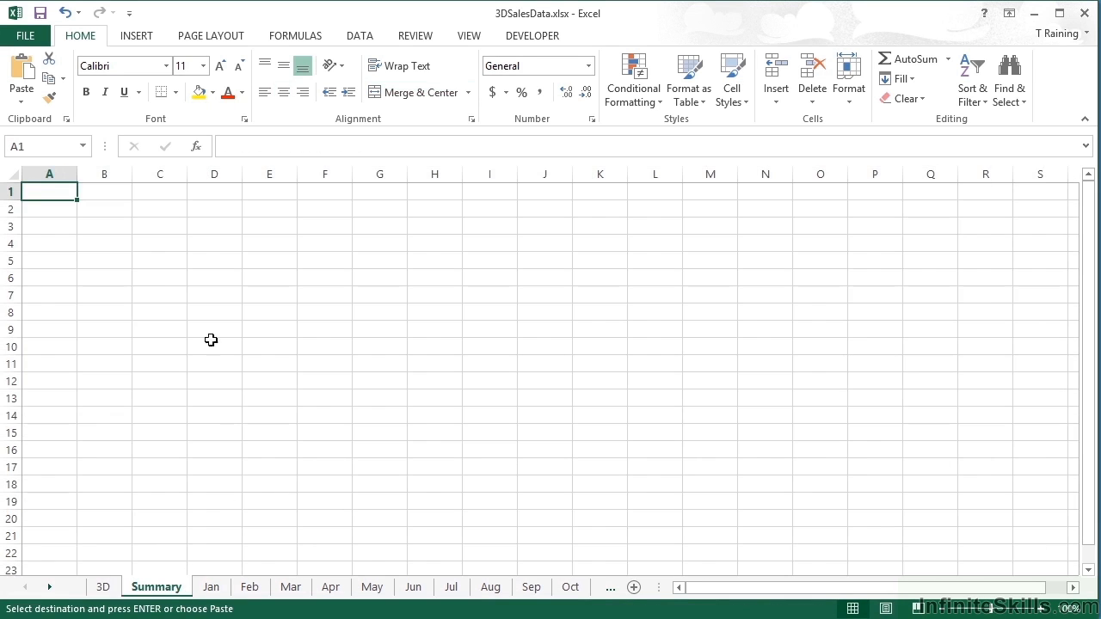
pyautogui.click(149, 273)
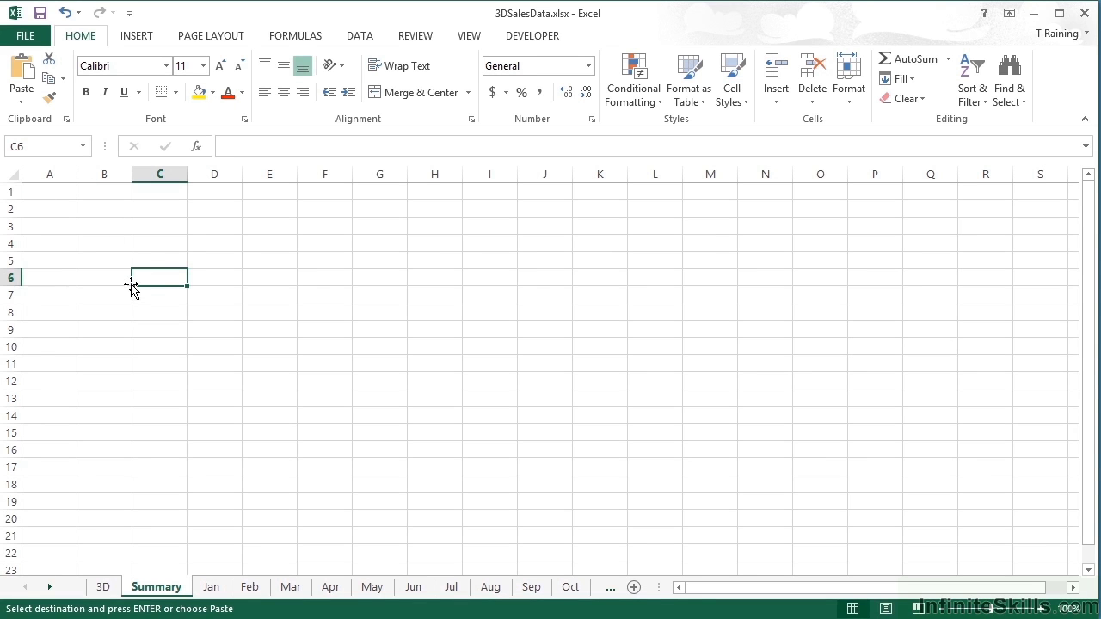
pyautogui.hotkey('ctrl', 'v')
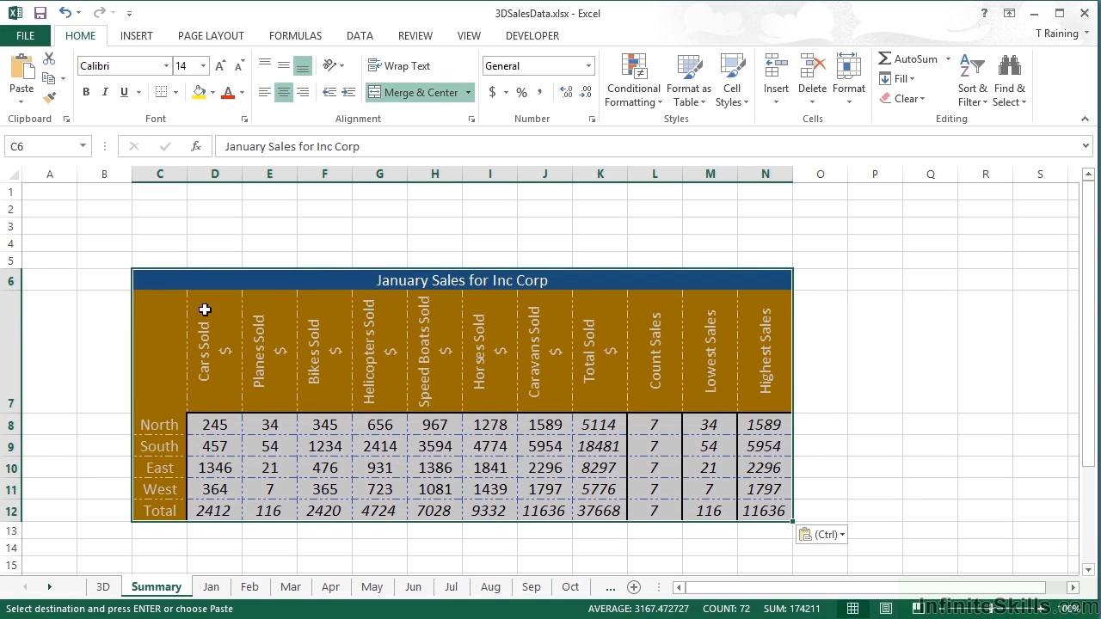
# - Delete the copied sales figures in D8:J11 so the D12 total shows 0
pyautogui.click(225, 442)
pyautogui.moveTo(222, 420); pyautogui.dragTo(541, 488)
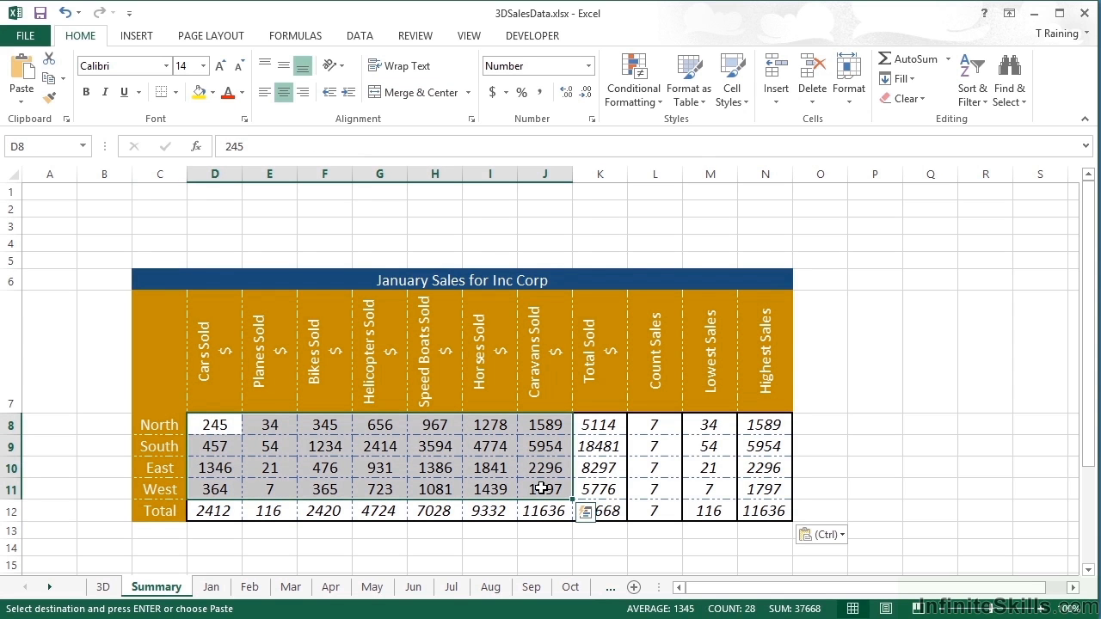
pyautogui.press('Delete')
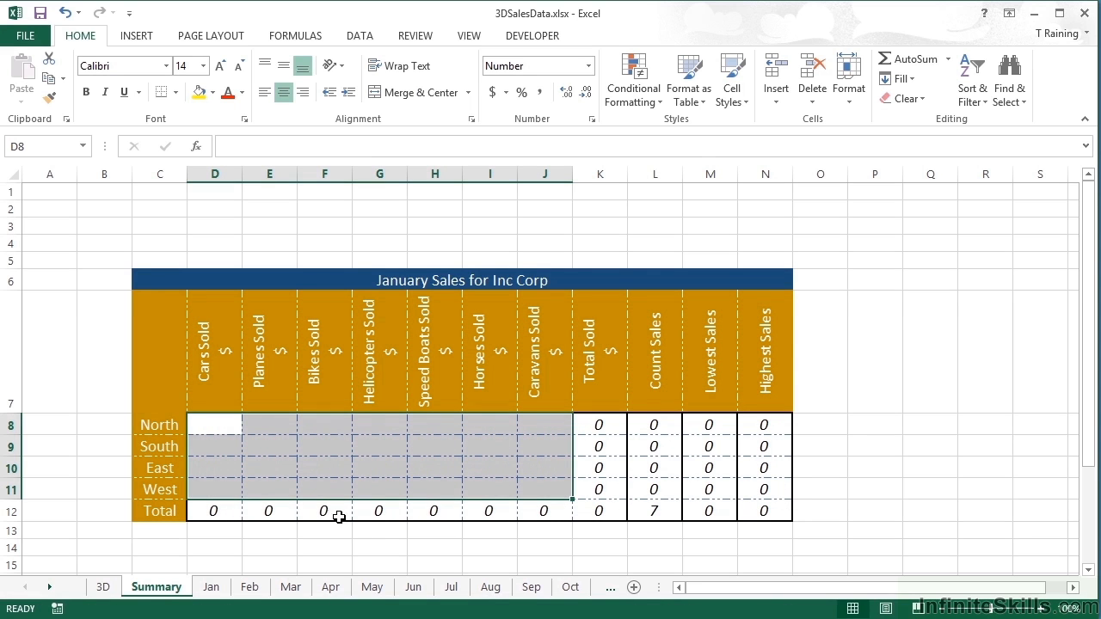
pyautogui.click(223, 512)
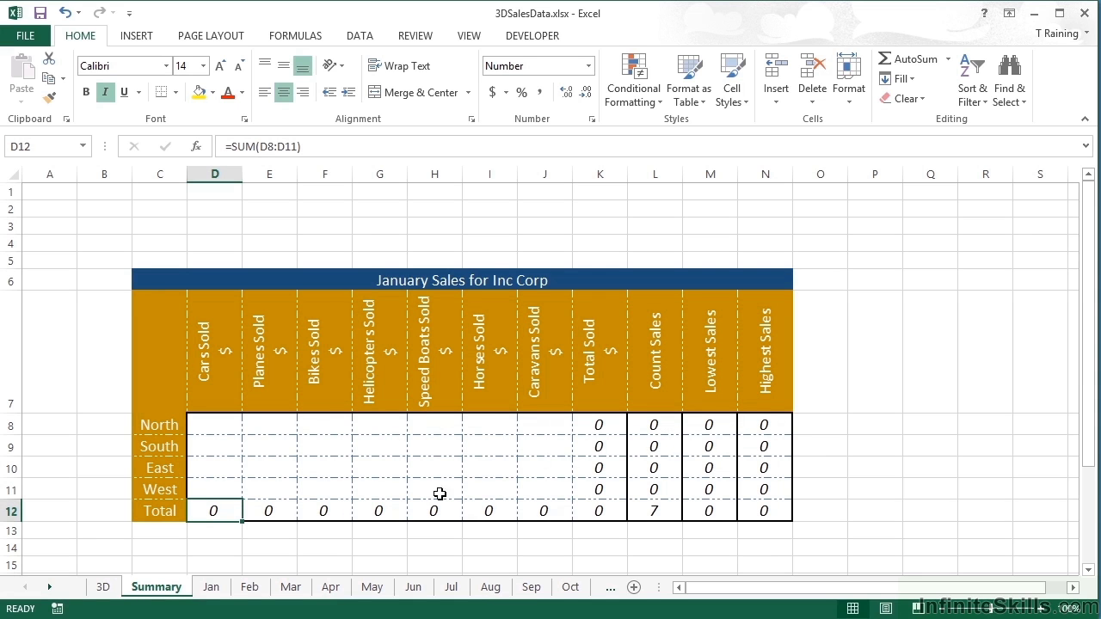
pyautogui.click(220, 423)
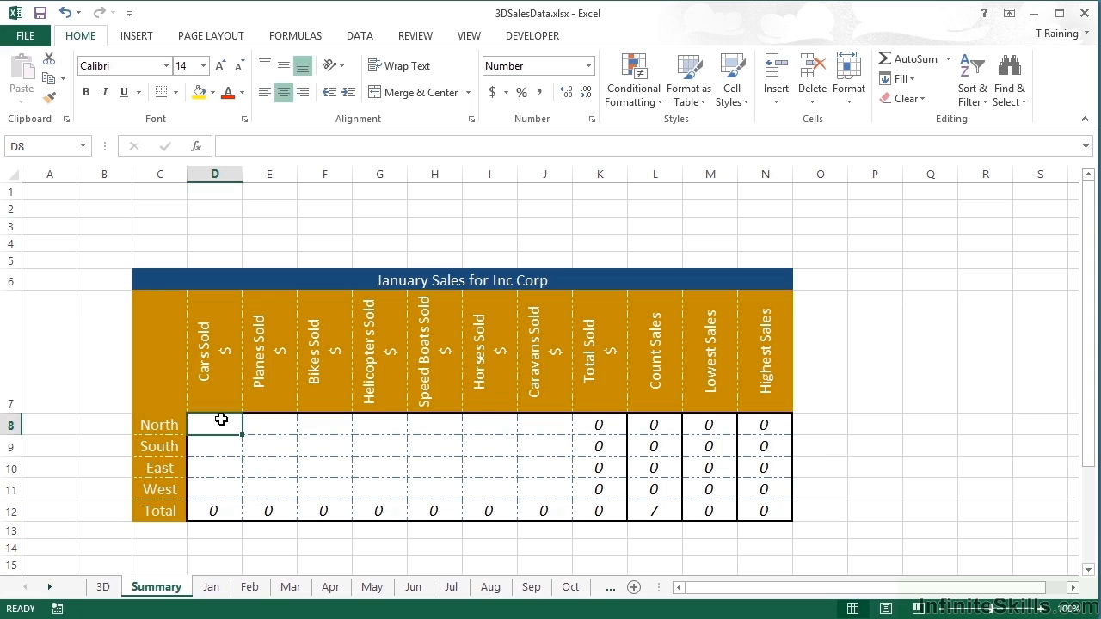
# - Start a formula in D8 adding cell B3 from the Jan, Feb and Mar sheets
pyautogui.write('=')
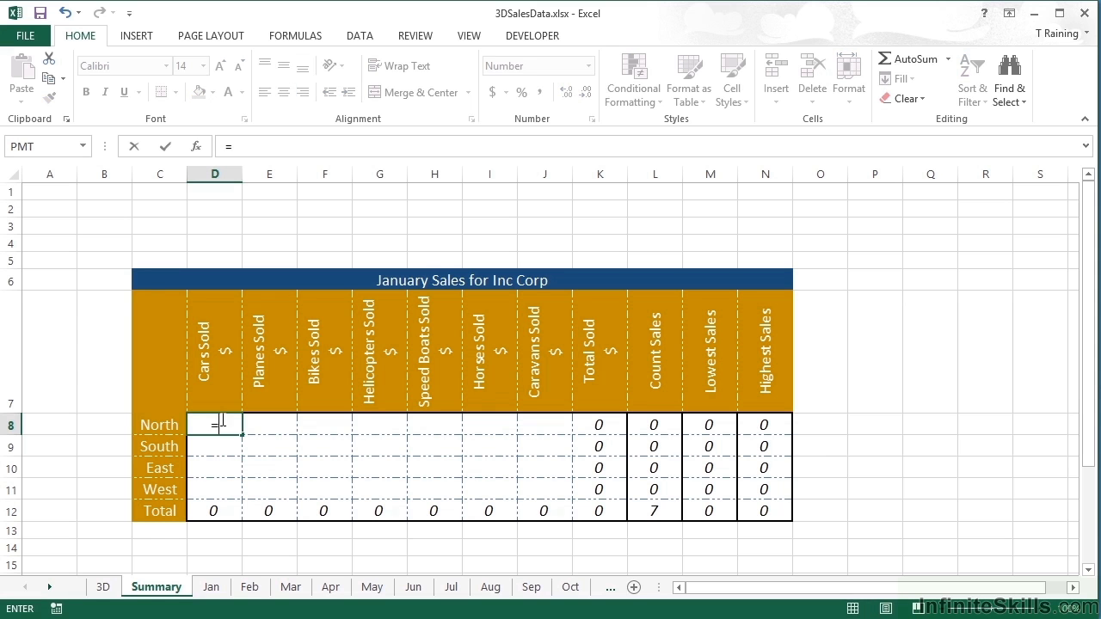
pyautogui.click(212, 586)
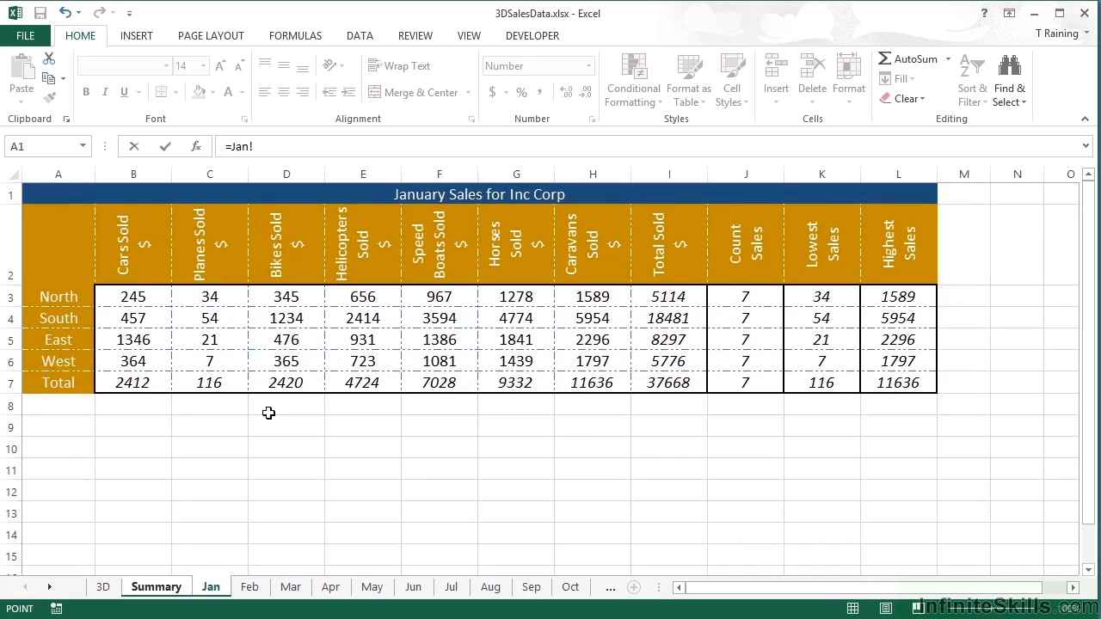
pyautogui.click(146, 297)
pyautogui.write('+')
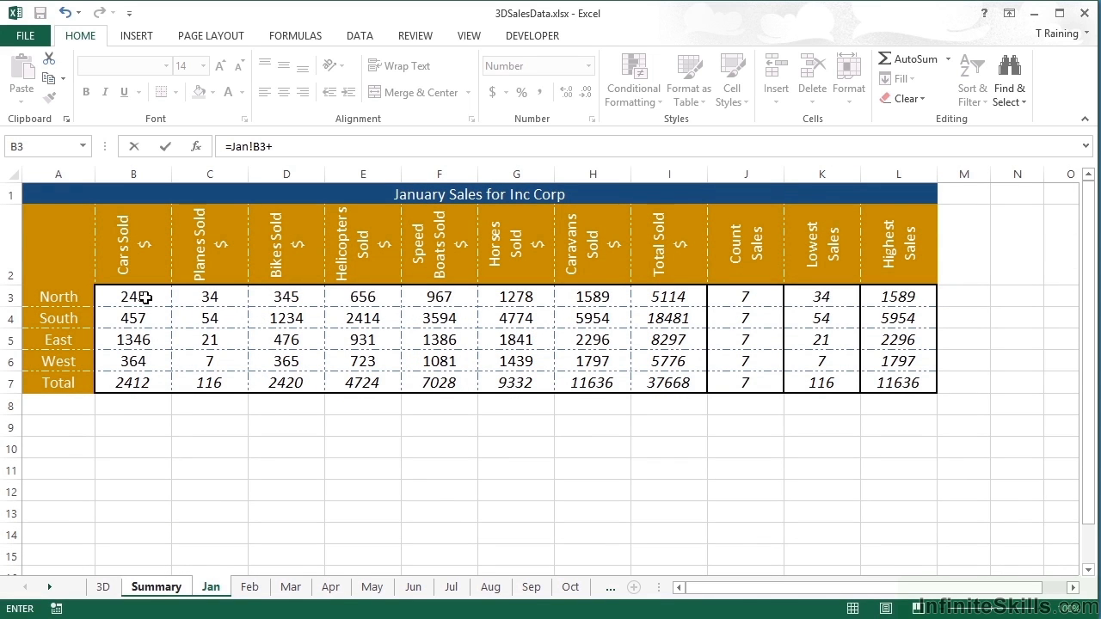
pyautogui.click(257, 587)
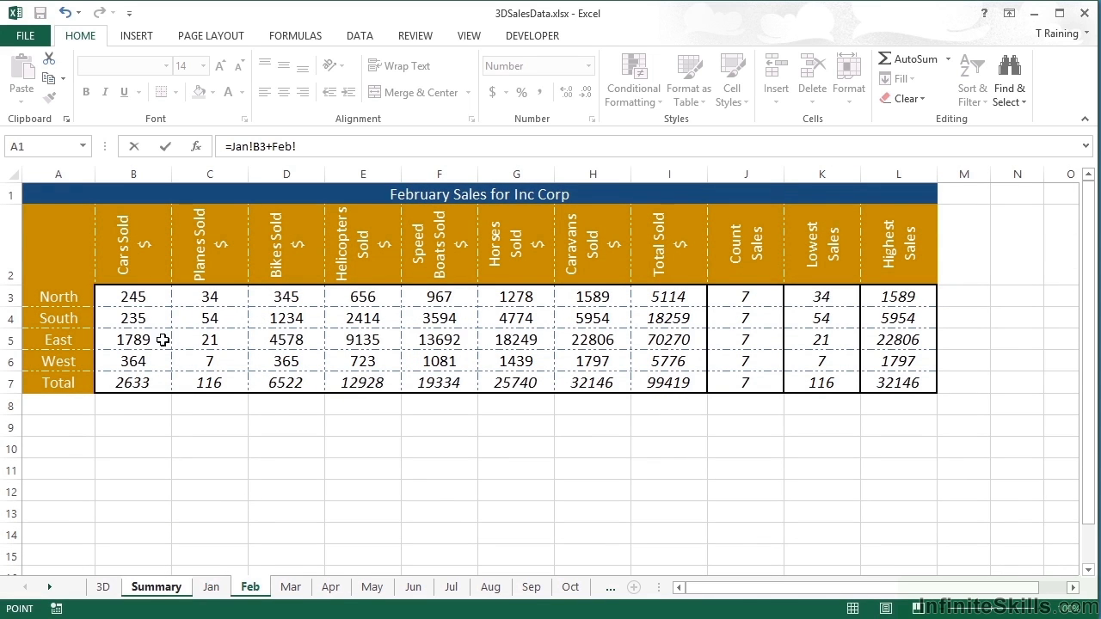
pyautogui.click(142, 299)
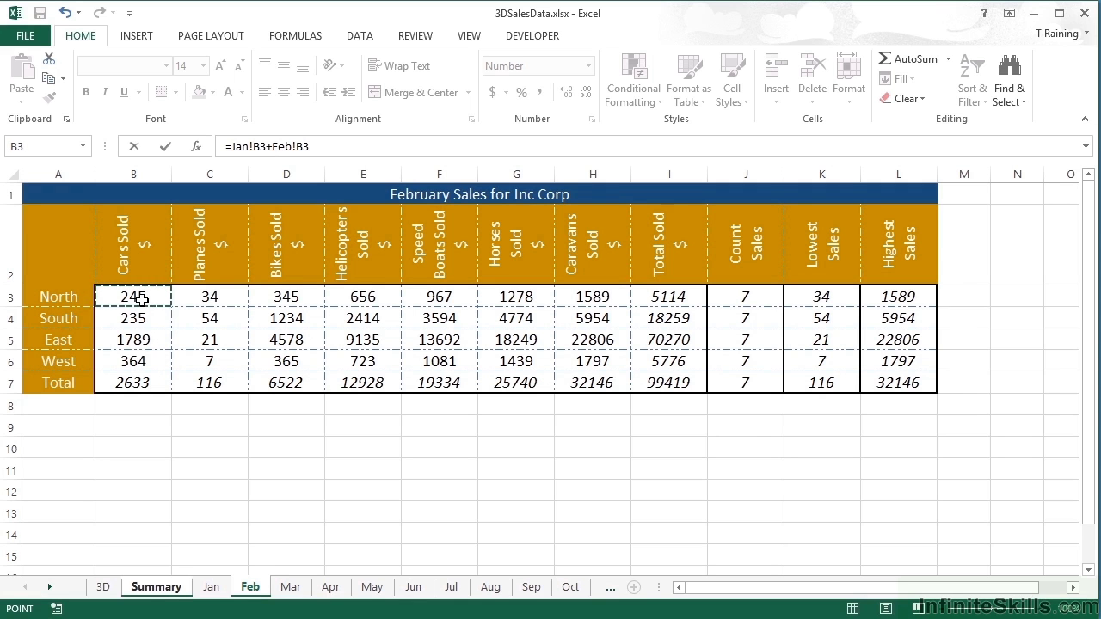
pyautogui.write('+')
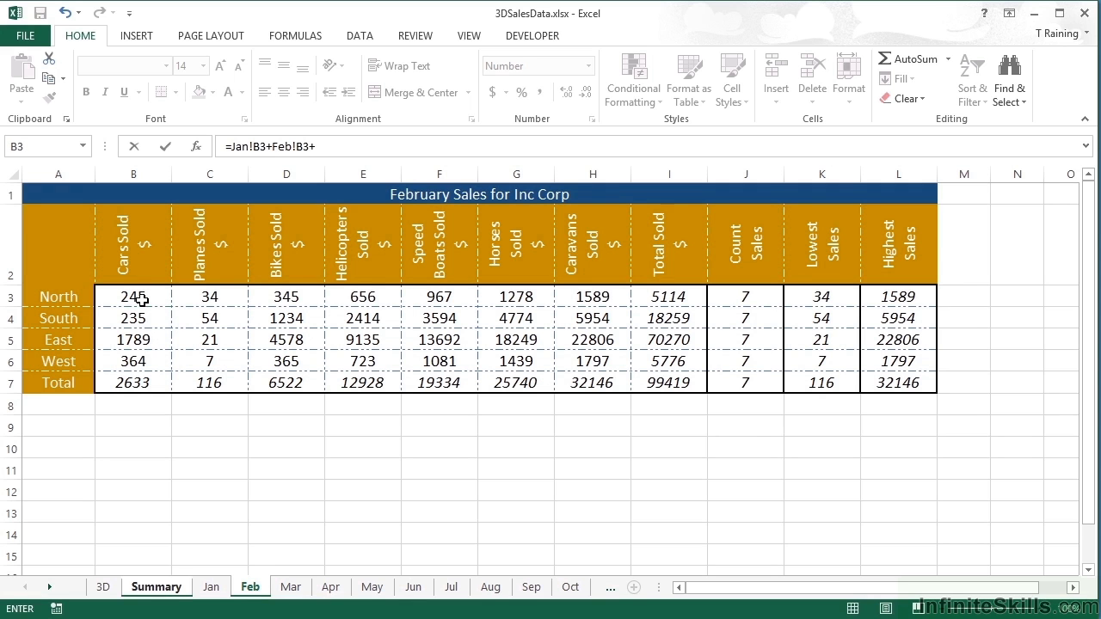
pyautogui.click(291, 589)
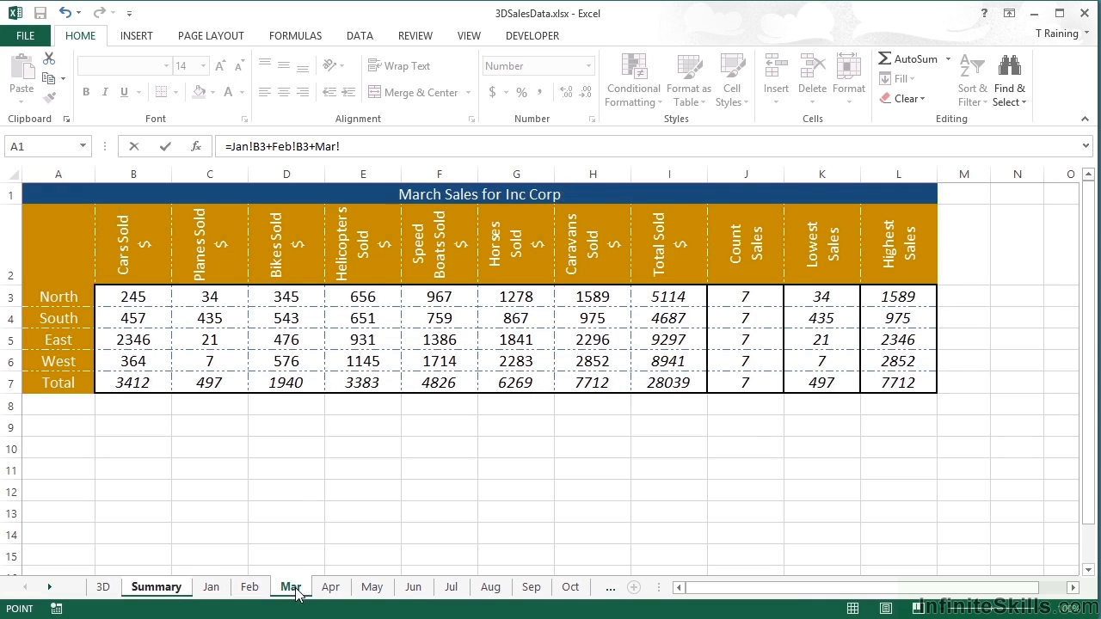
pyautogui.click(138, 297)
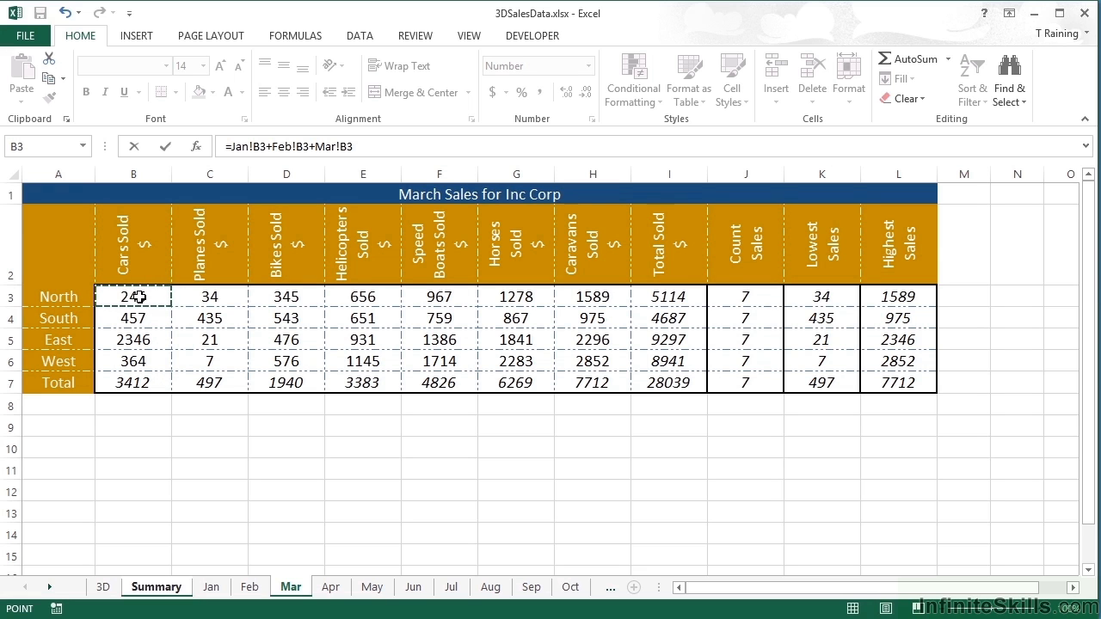
# - Extend the D8 formula with B3 from Apr, May and Jun, giving 1470
pyautogui.write('+')
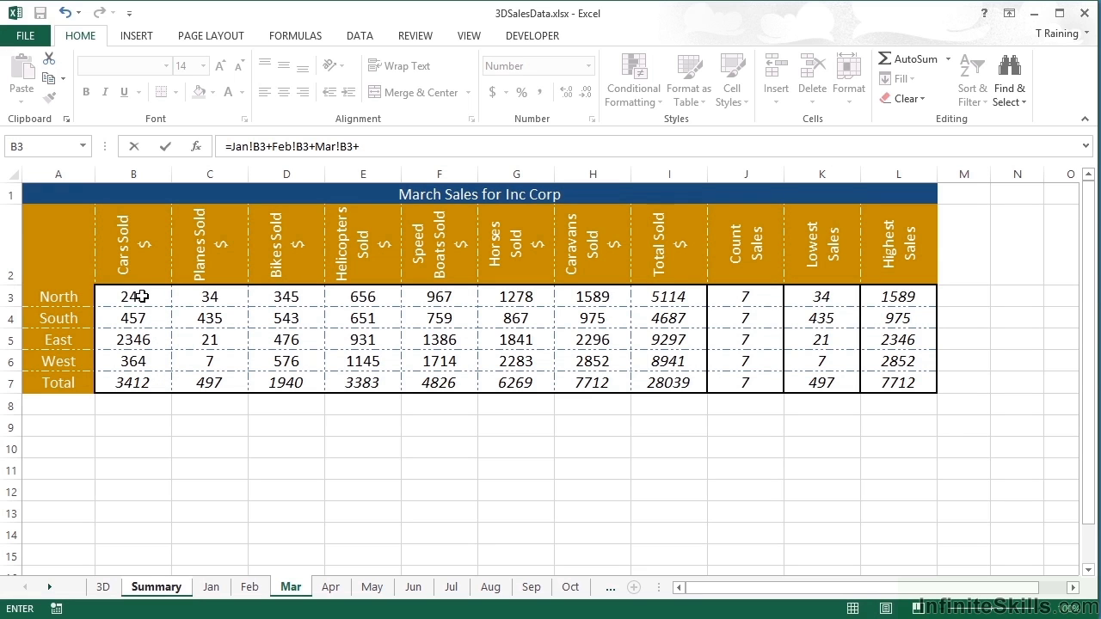
pyautogui.click(331, 586)
pyautogui.click(138, 294)
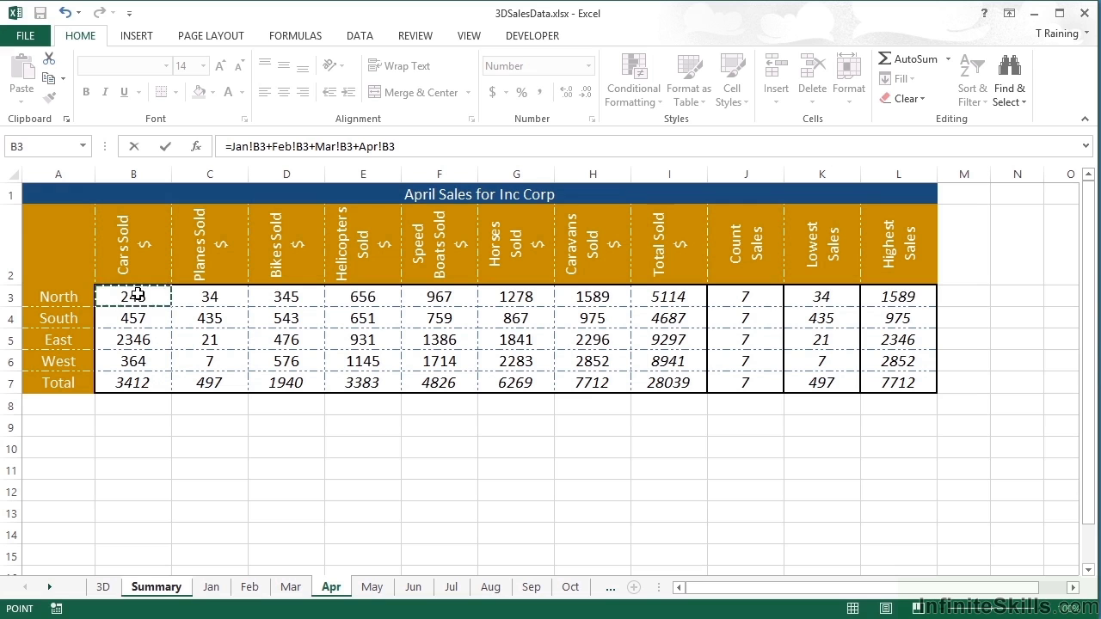
pyautogui.write('+')
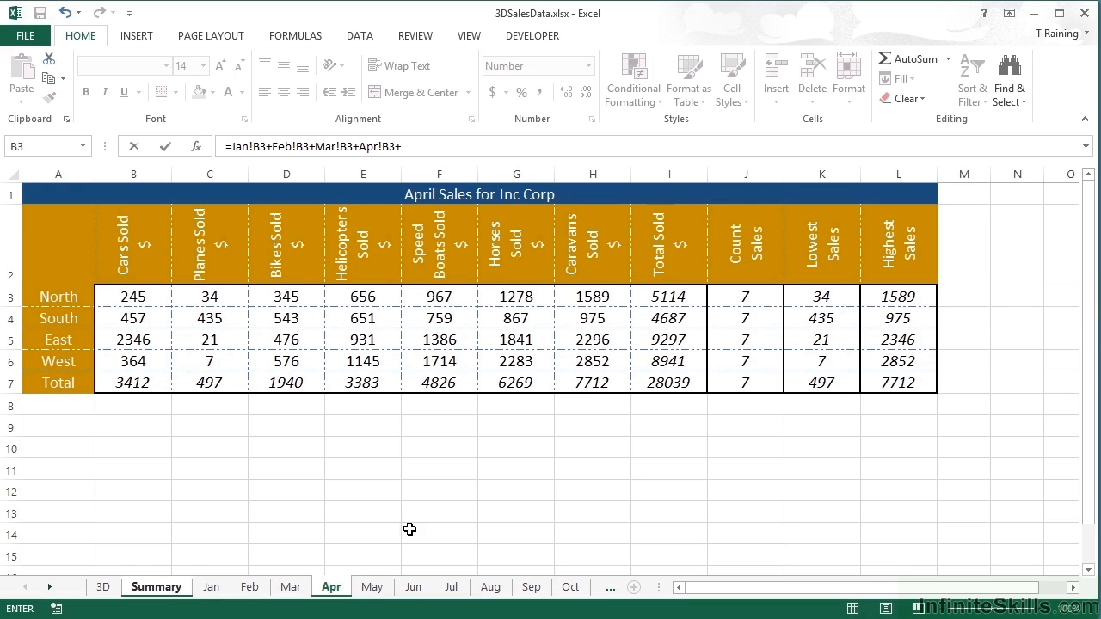
pyautogui.click(372, 586)
pyautogui.click(139, 297)
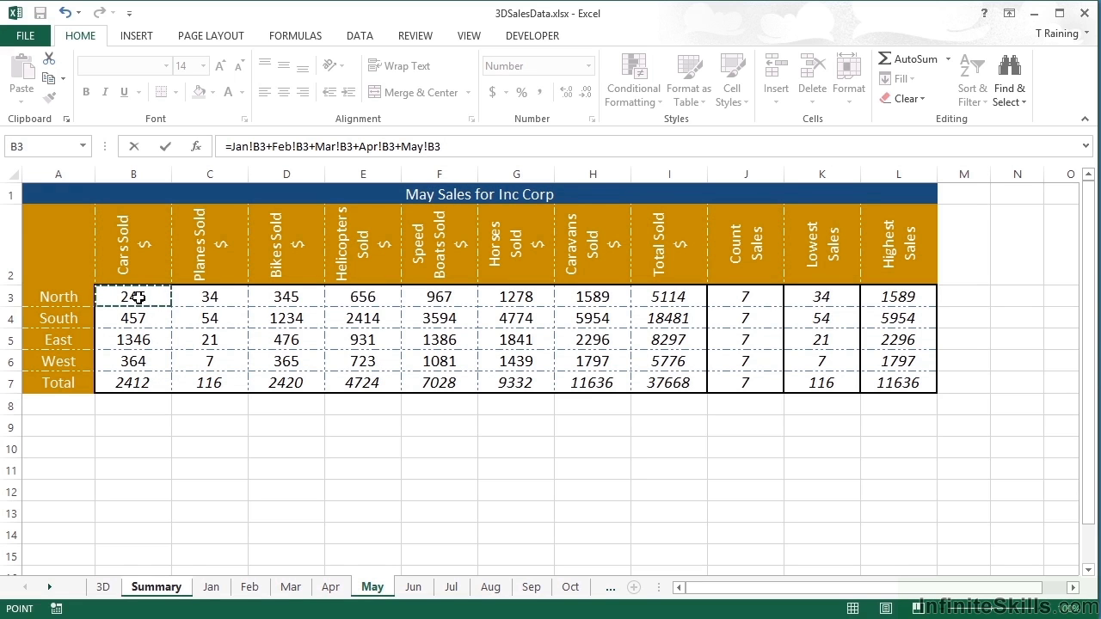
pyautogui.write('+')
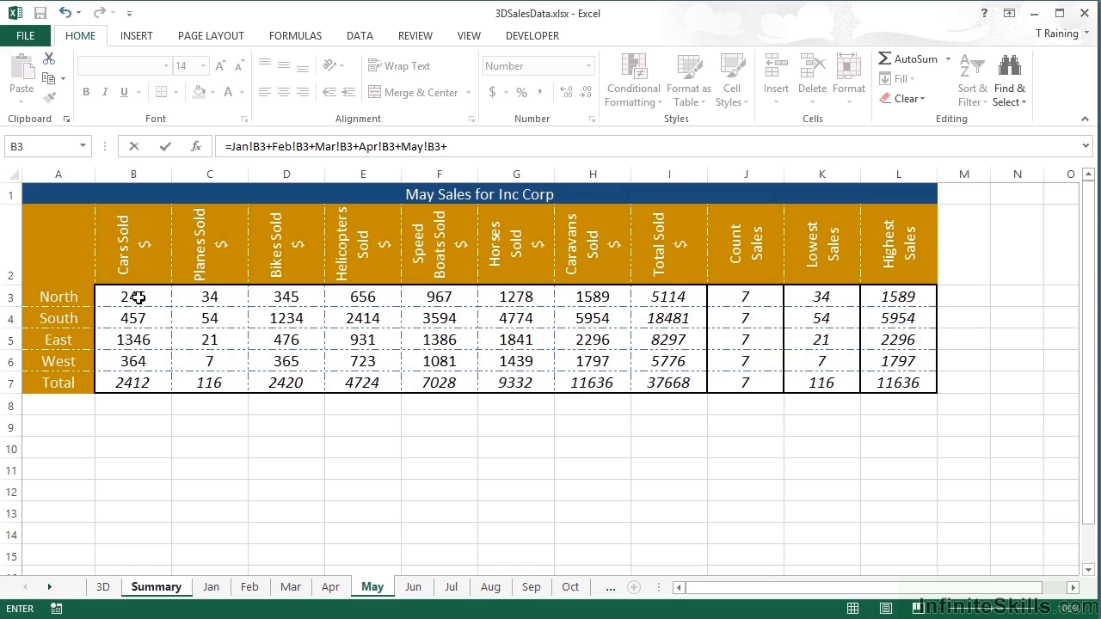
pyautogui.click(413, 587)
pyautogui.click(149, 294)
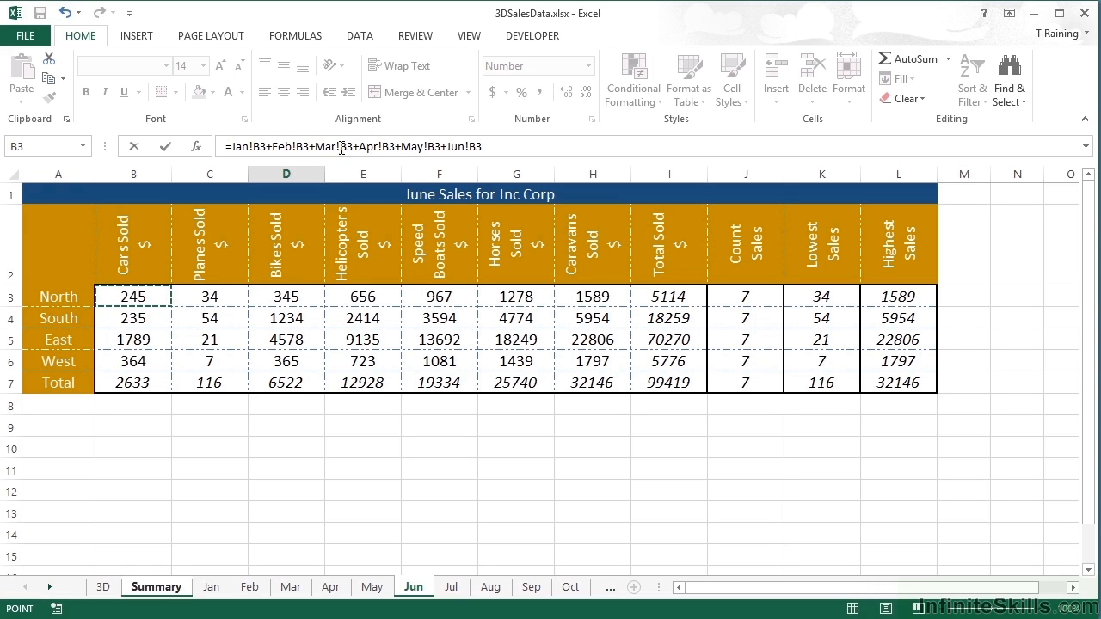
pyautogui.click(514, 147)
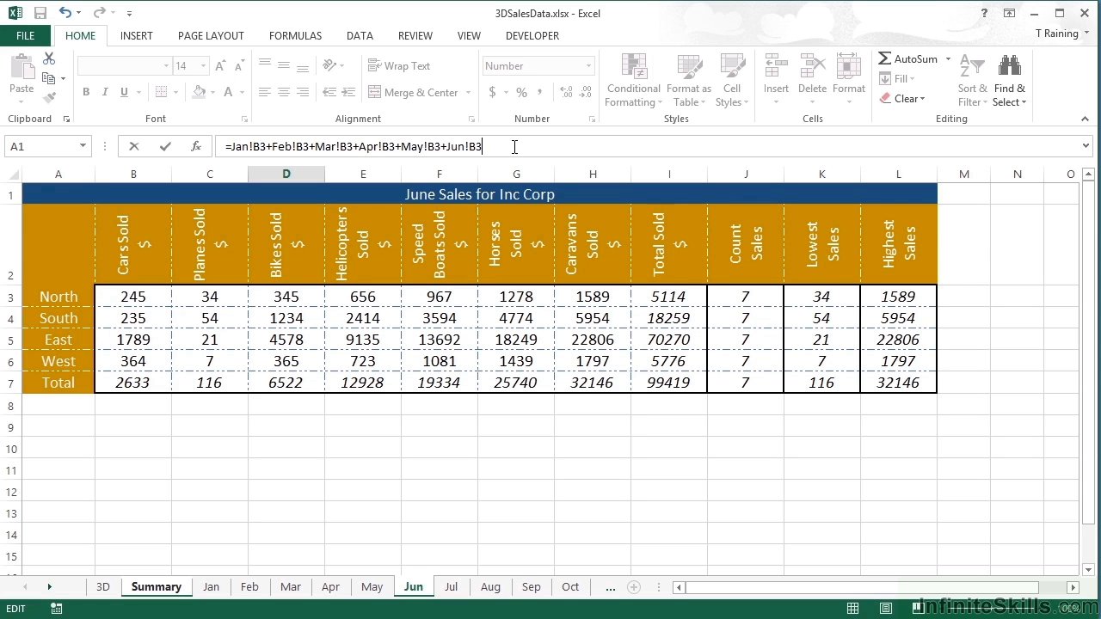
# - Commit the added-up D8 formula, then delete it to leave D8 blank
pyautogui.press('Return')
pyautogui.press('Up')
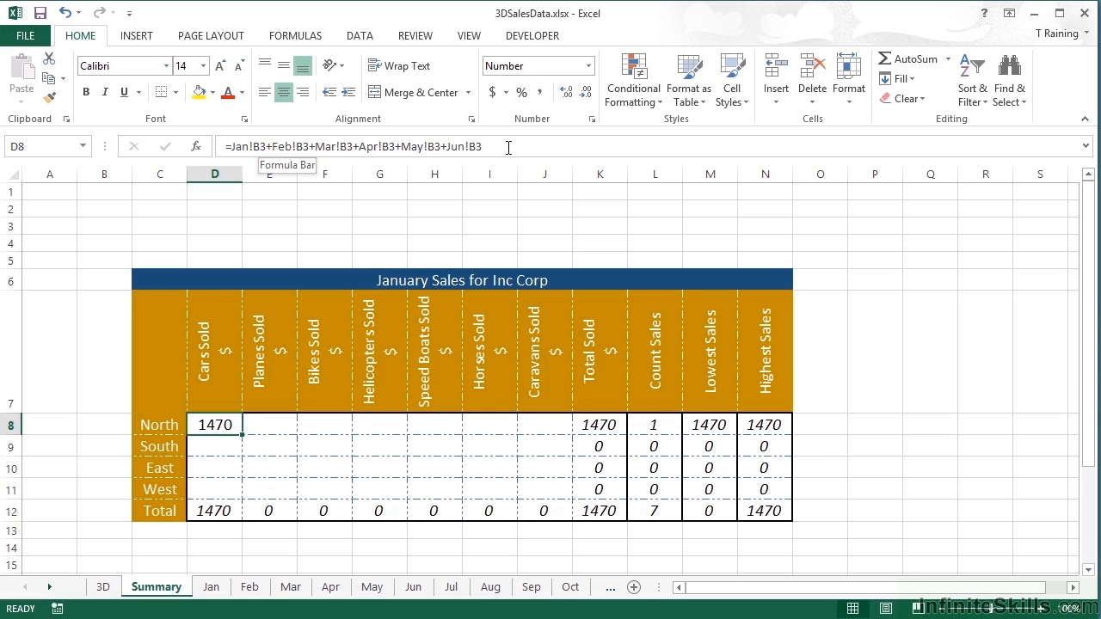
pyautogui.press('BackSpace')
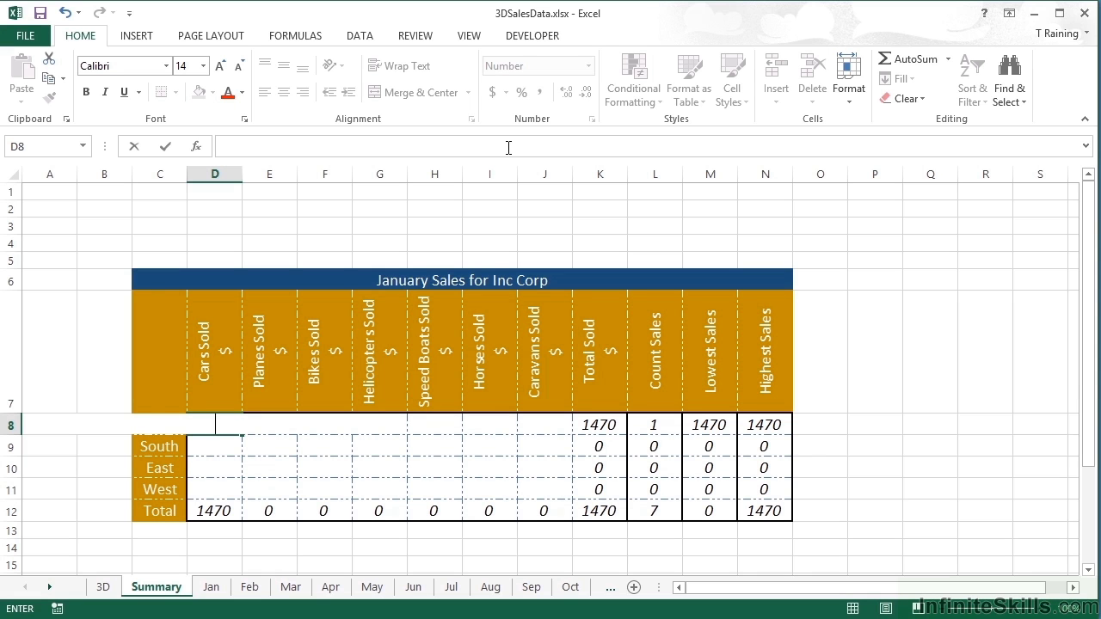
# - Type the 3D reference formula =sum(jan:dec!b3) into D8
pyautogui.write('=sum(')
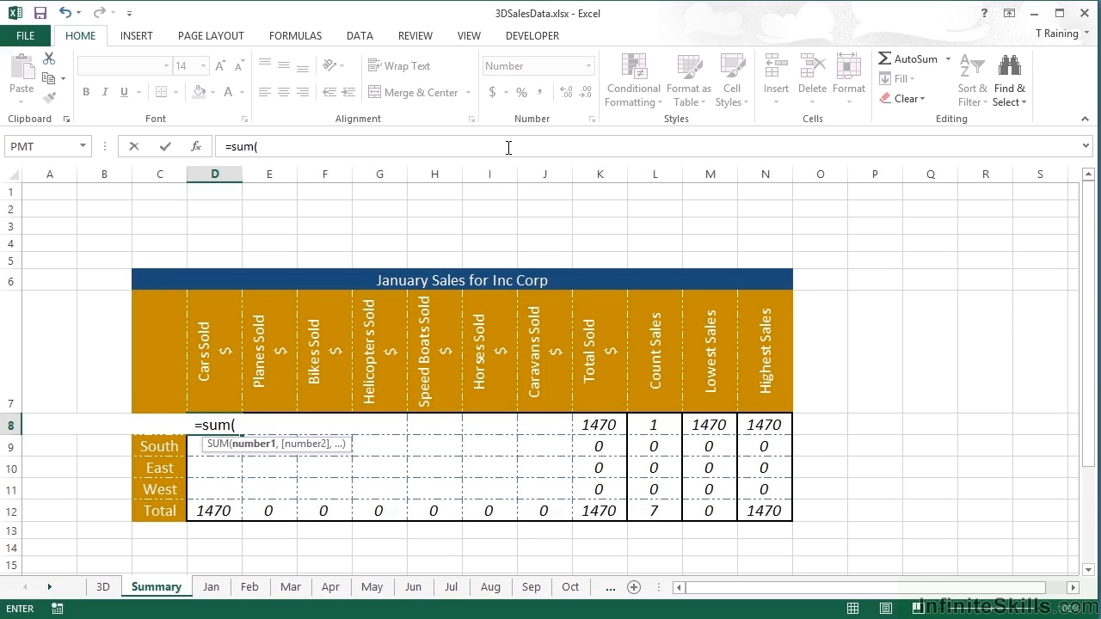
pyautogui.write('jan')
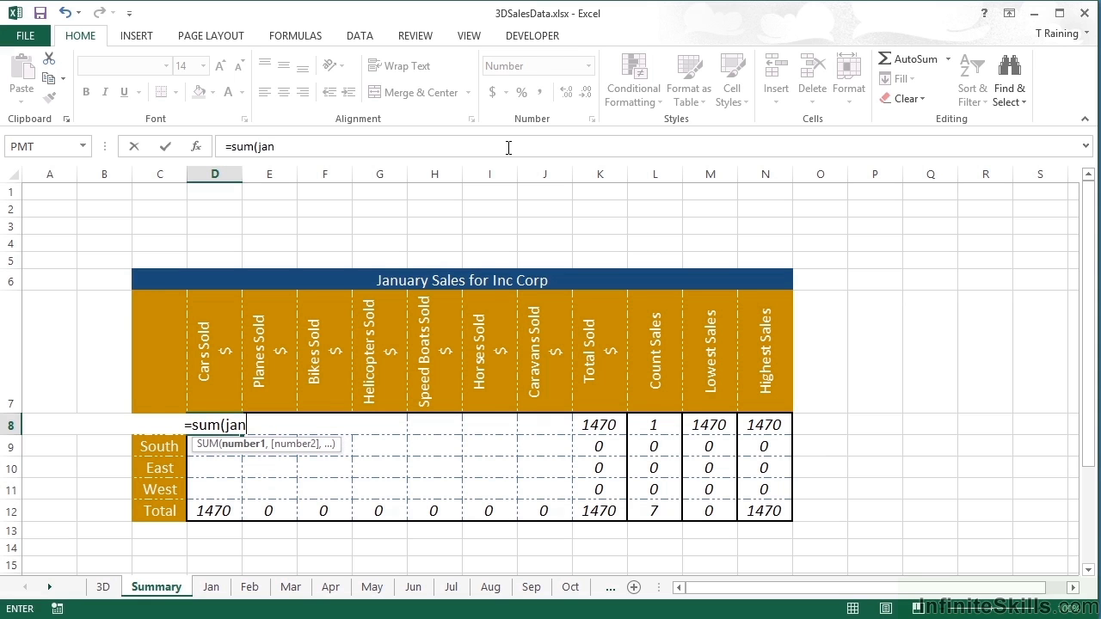
pyautogui.write(':')
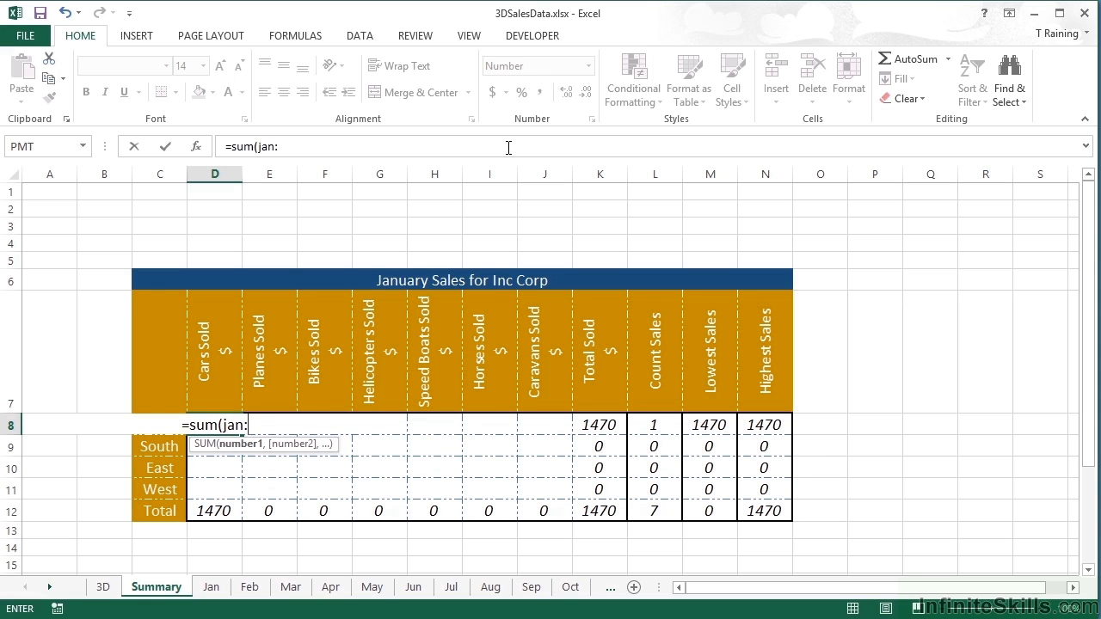
pyautogui.write('dec')
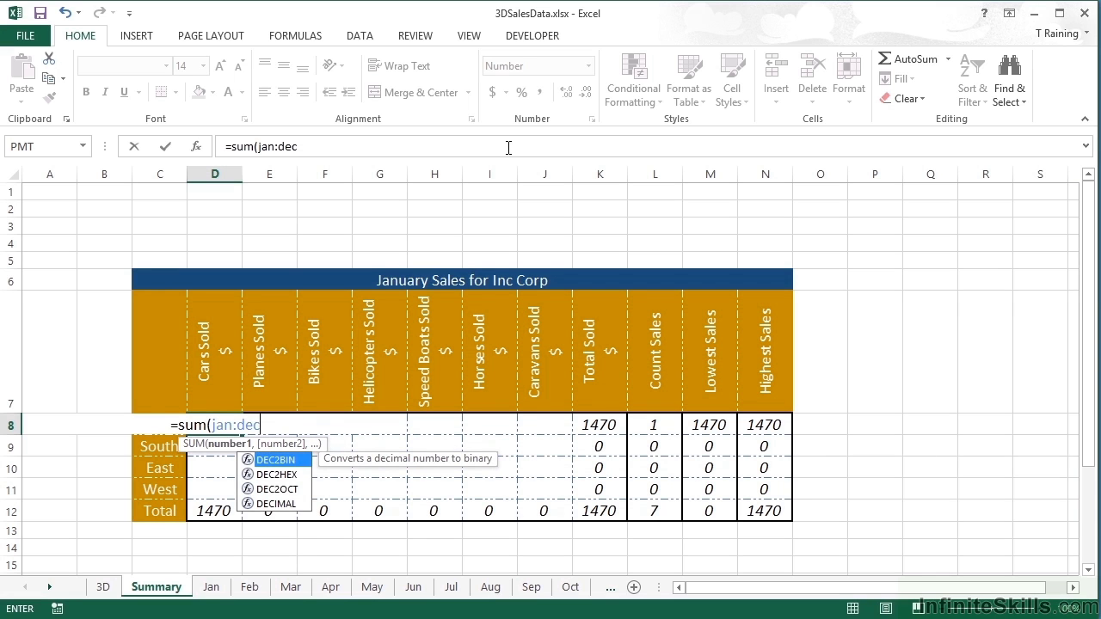
pyautogui.write('!')
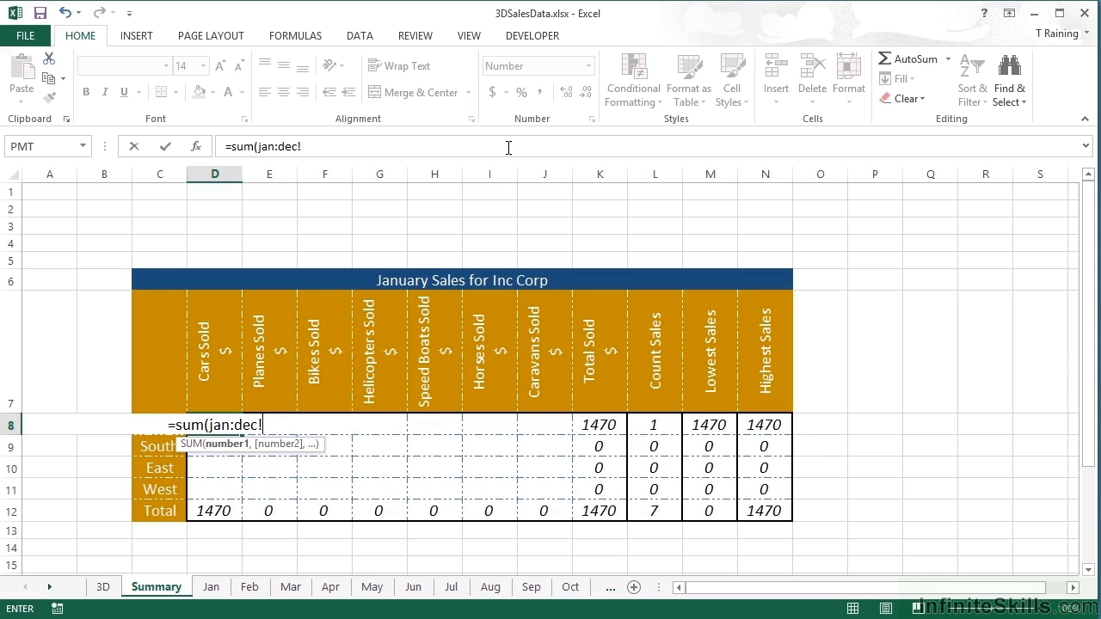
pyautogui.write('b')
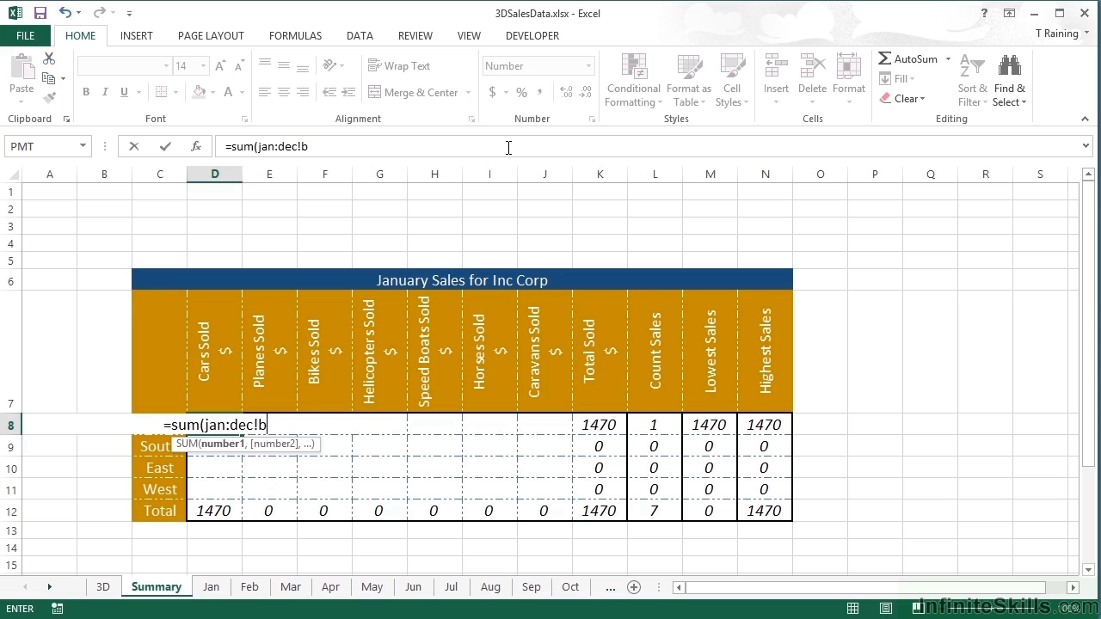
pyautogui.write('3)')
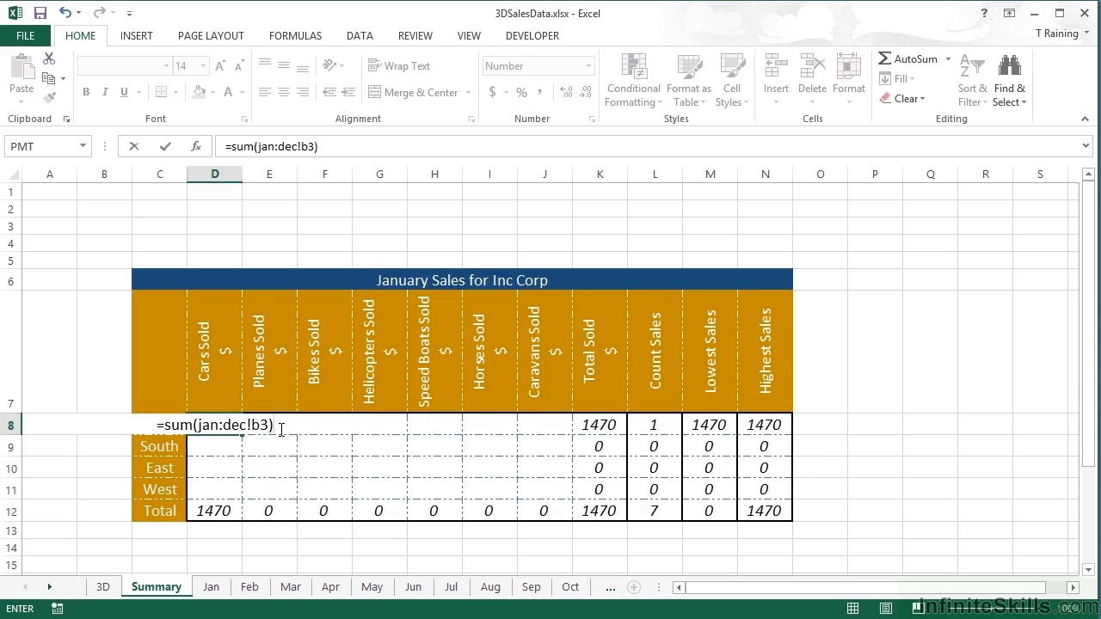
# - Commit =SUM(Jan:Dec!B3) in D8, showing 2940
pyautogui.press('Return')
# - Enter =SUM(Jan:Dec!C3) in E8 by selecting the Jan to Dec tabs, giving 408
pyautogui.press('Up')
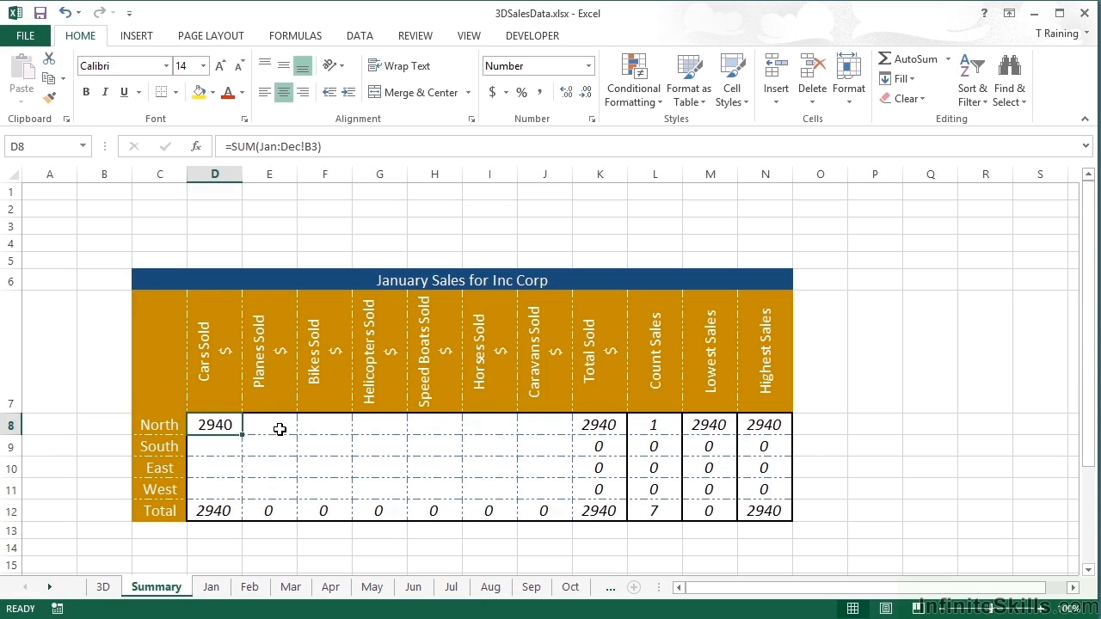
pyautogui.click(278, 424)
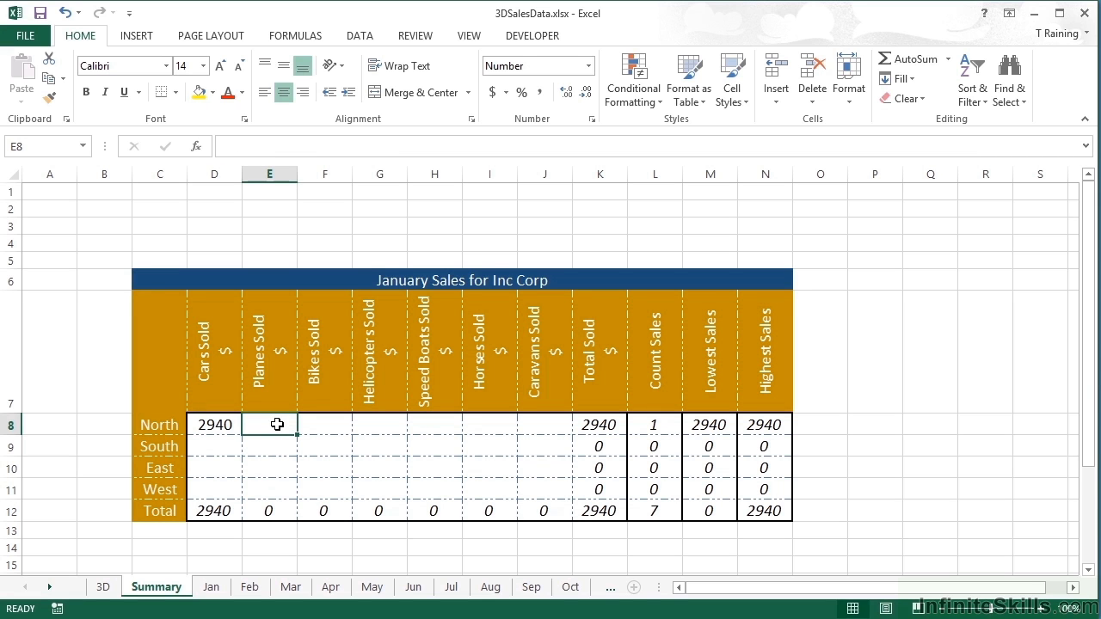
pyautogui.write('=su')
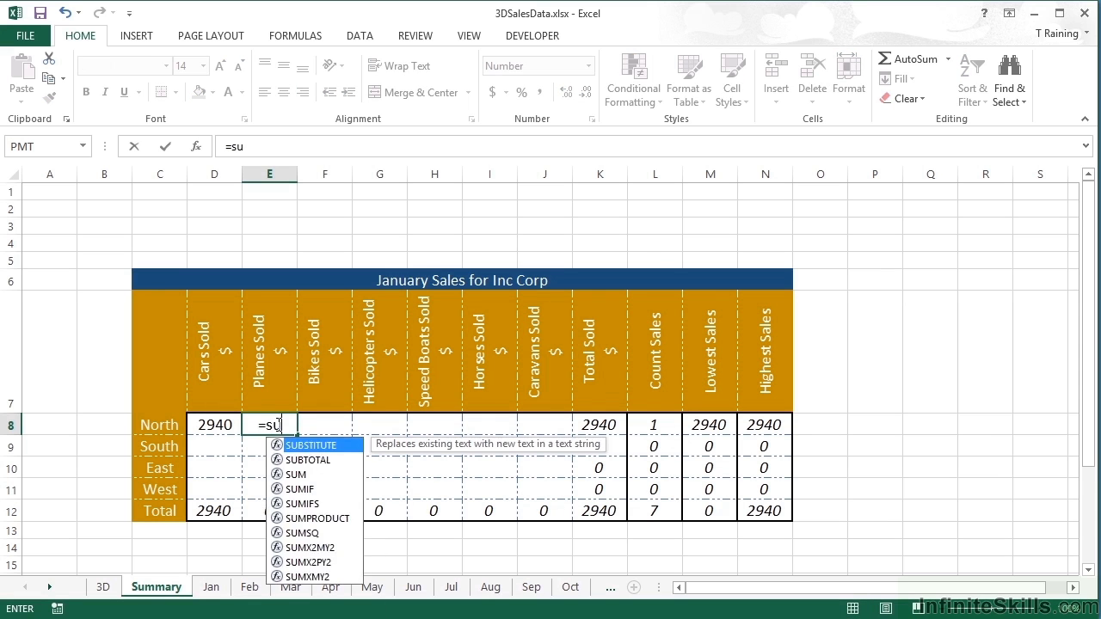
pyautogui.write('m(')
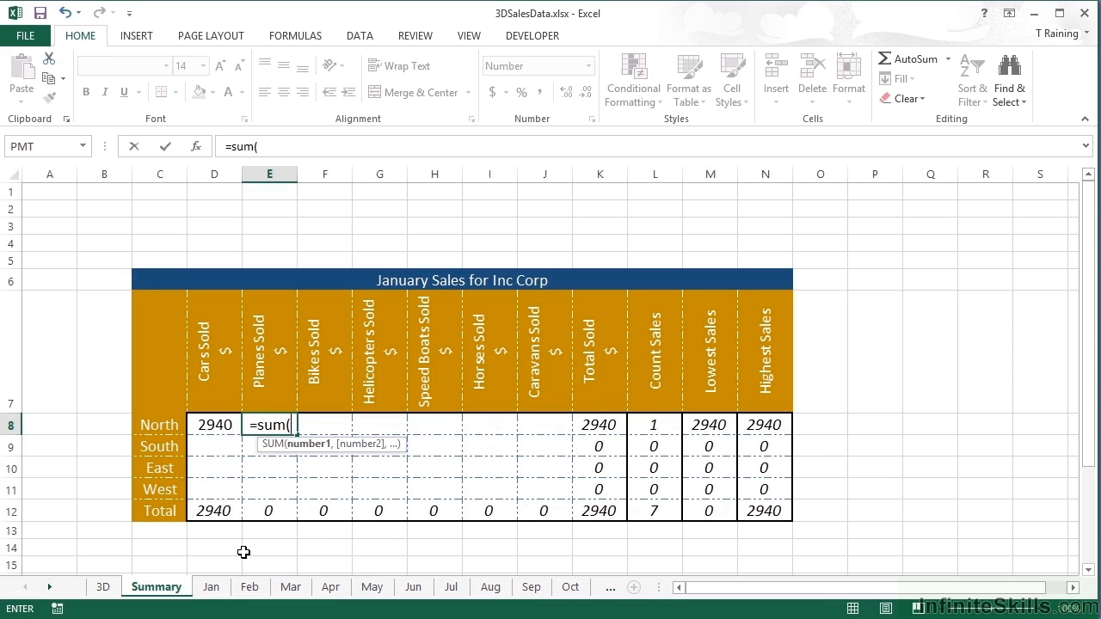
pyautogui.click(215, 588)
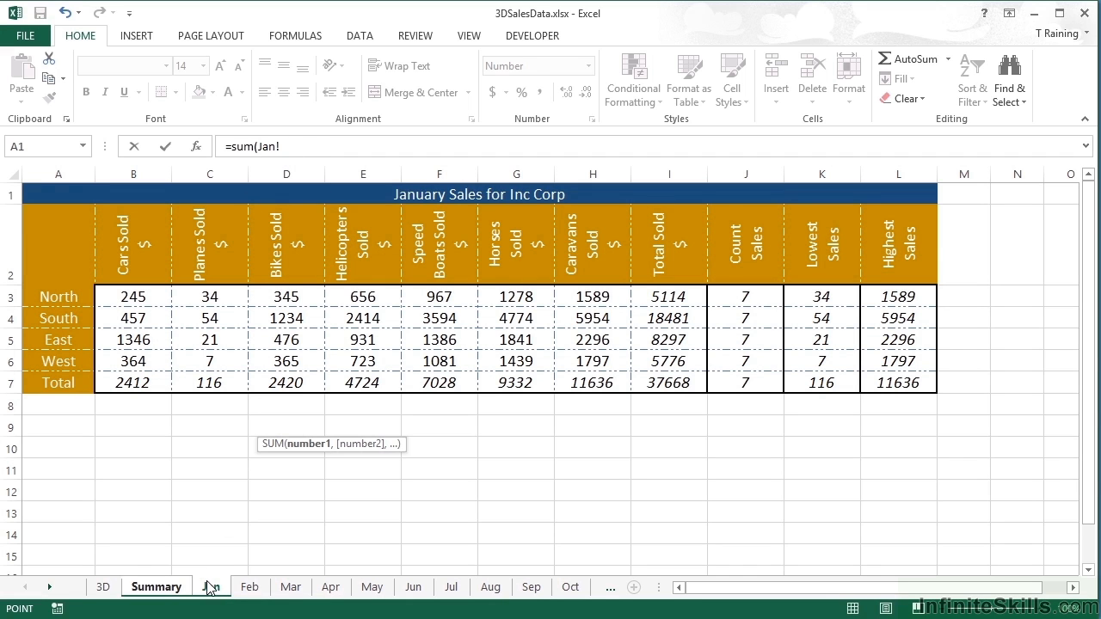
pyautogui.click(150, 297)
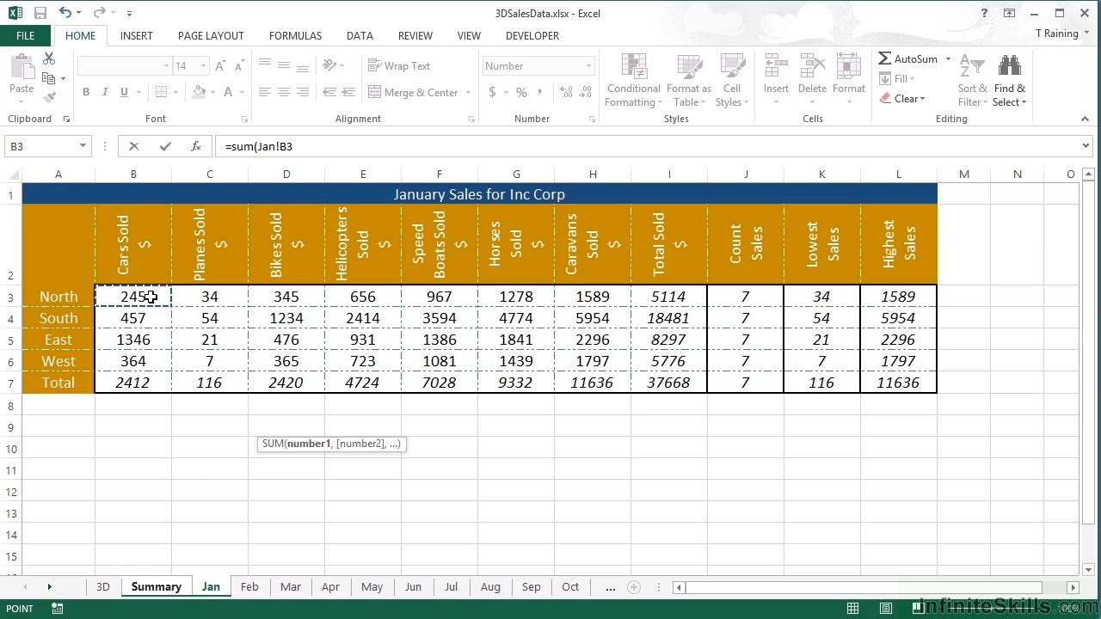
pyautogui.click(49, 587)
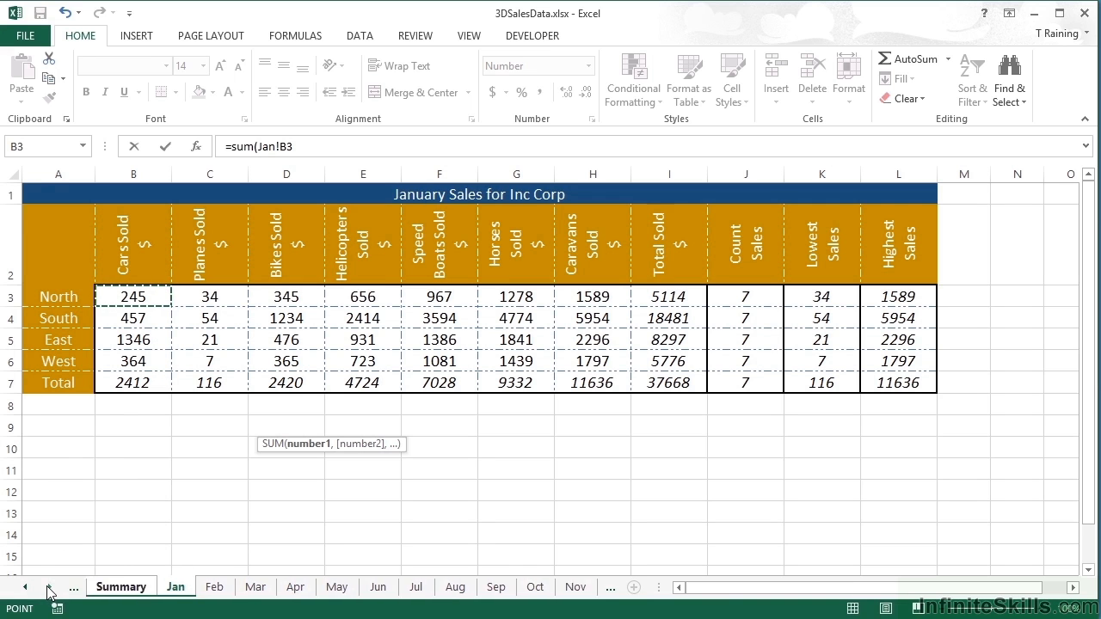
pyautogui.click(50, 587)
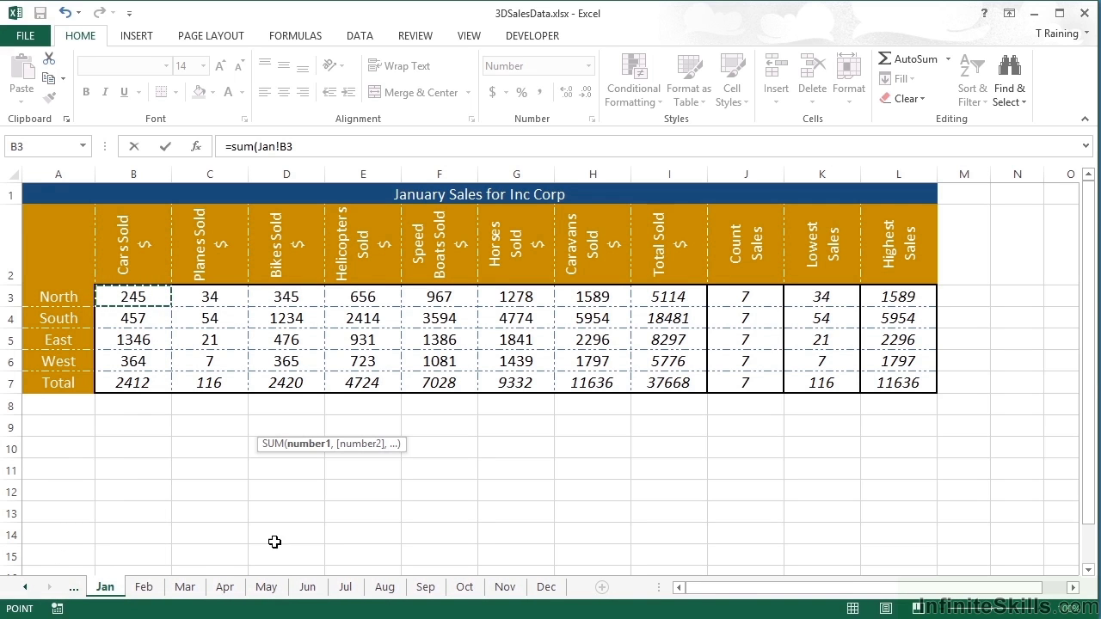
pyautogui.keyDown('shift'); pyautogui.click(554, 592); pyautogui.keyUp('shift')
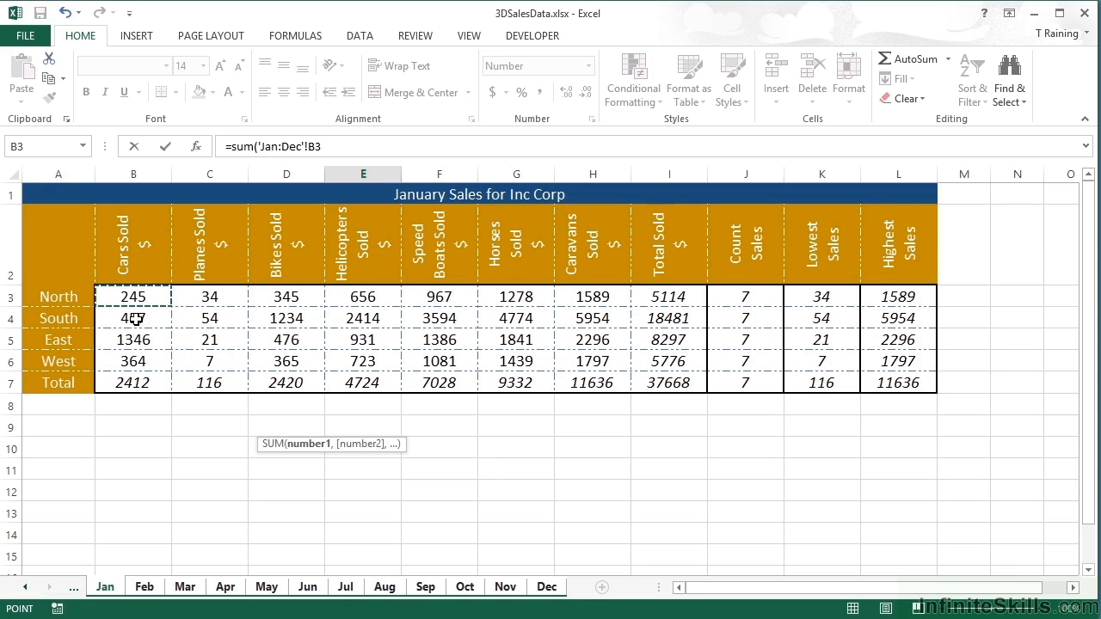
pyautogui.click(217, 294)
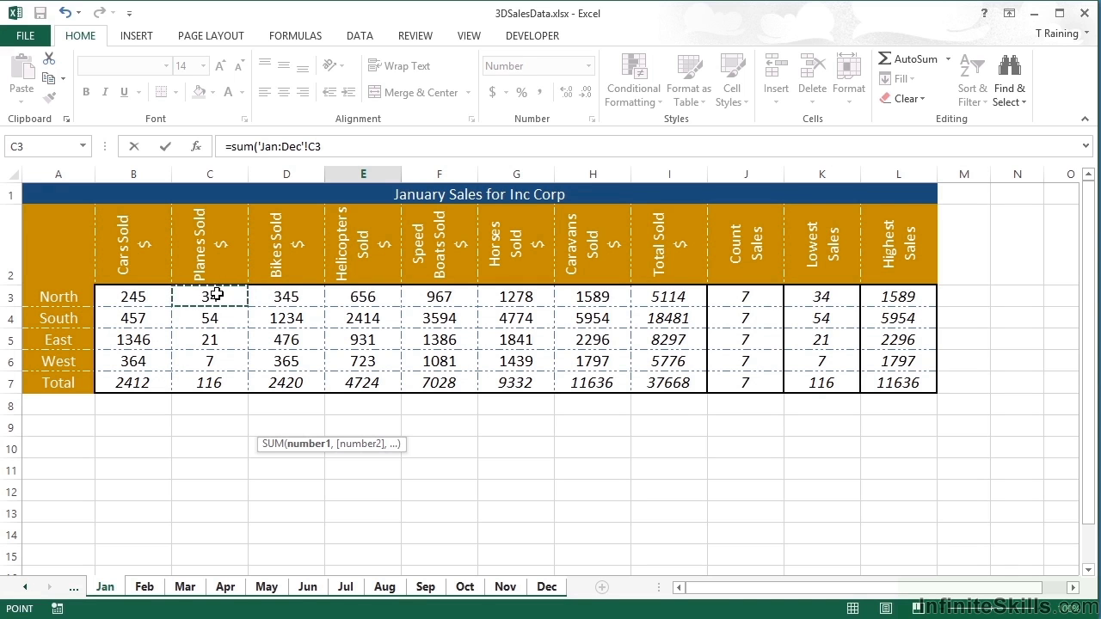
pyautogui.press('Return')
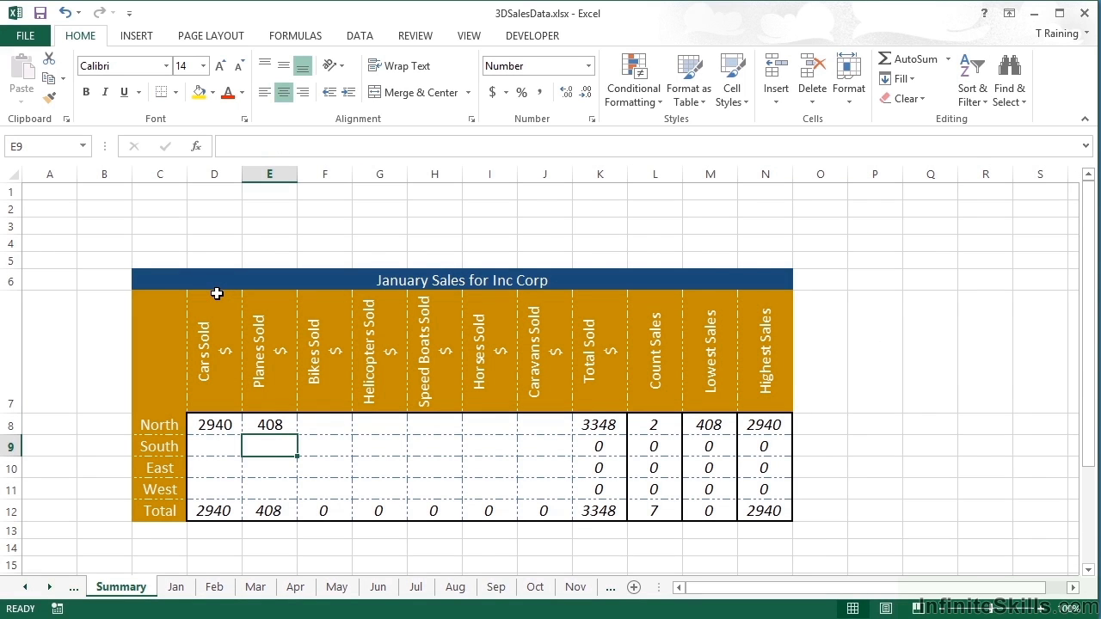
# - Fill the North 3D SUM formulas down through the West row, filling without formatting
pyautogui.press('Up')
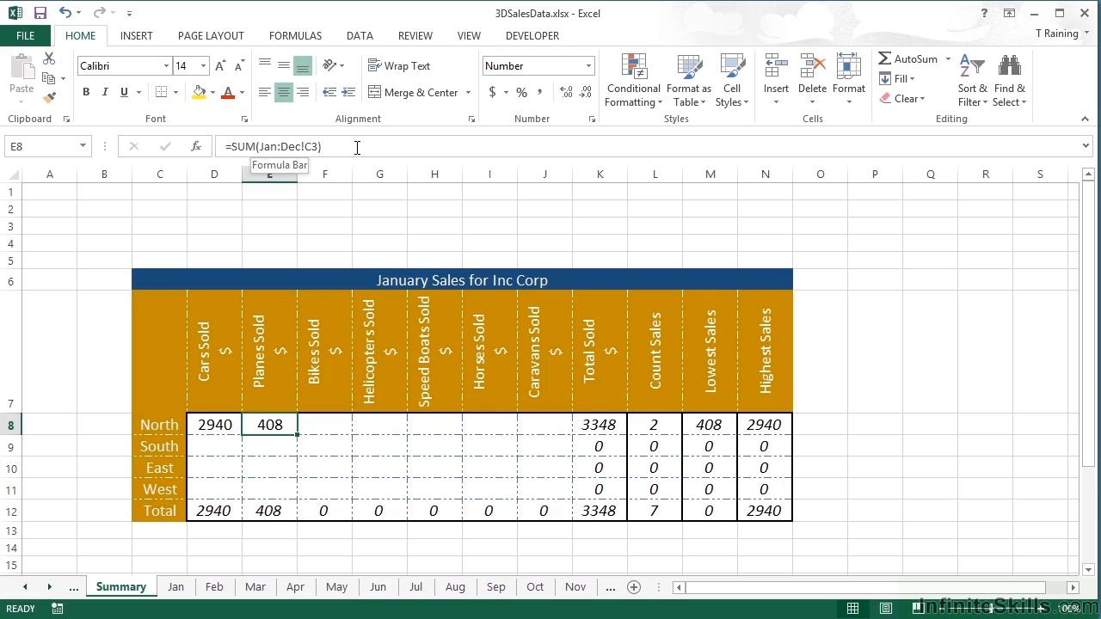
pyautogui.click(228, 427)
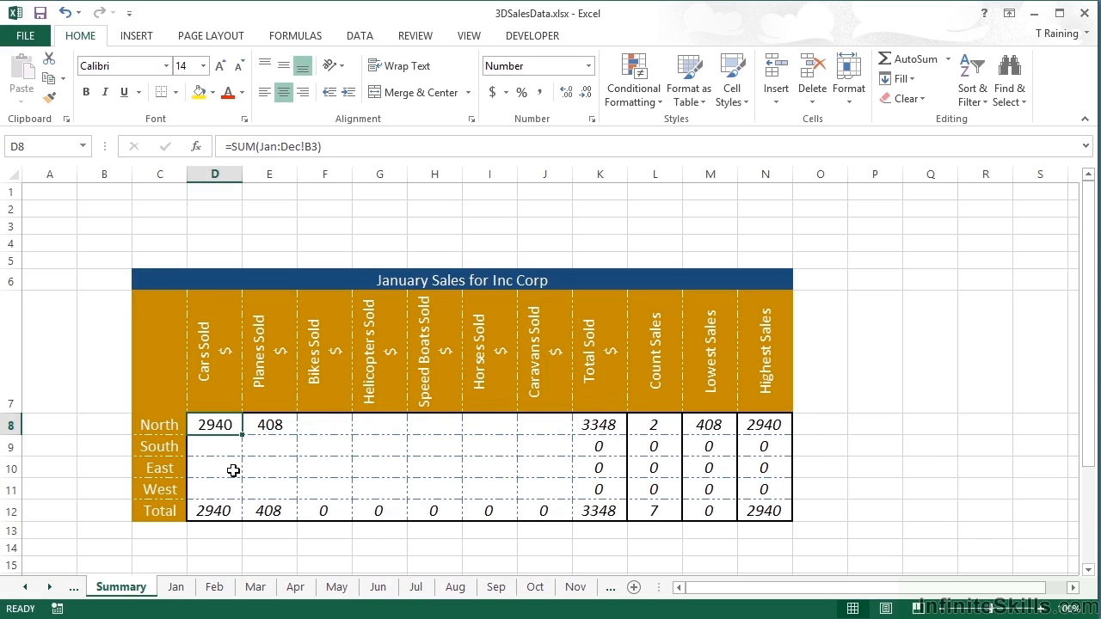
pyautogui.moveTo(241, 435); pyautogui.dragTo(293, 492)
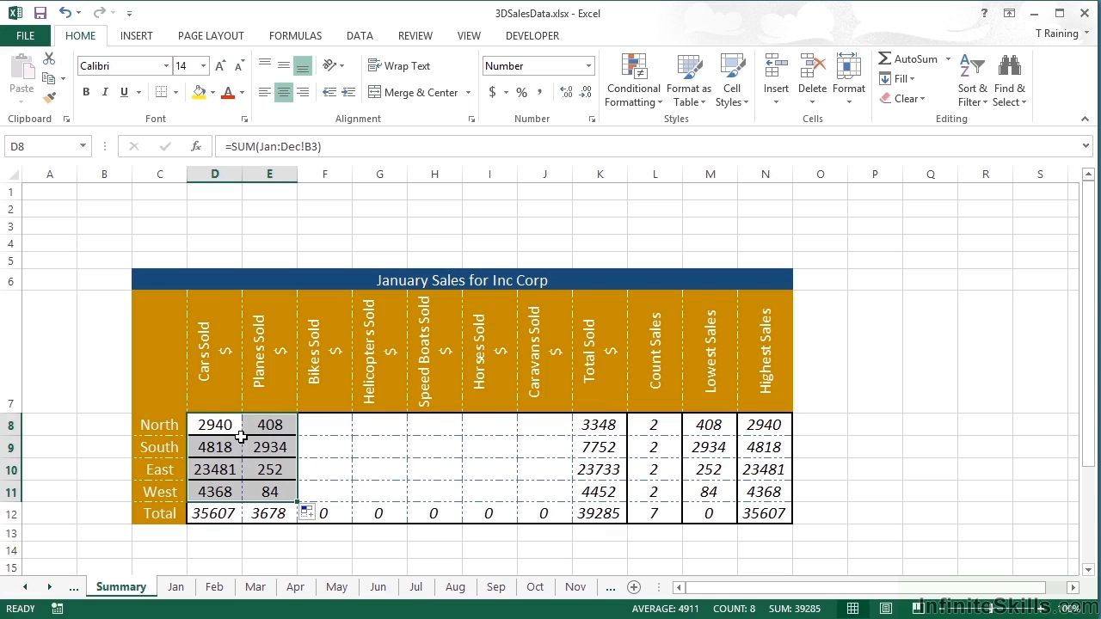
pyautogui.click(311, 514)
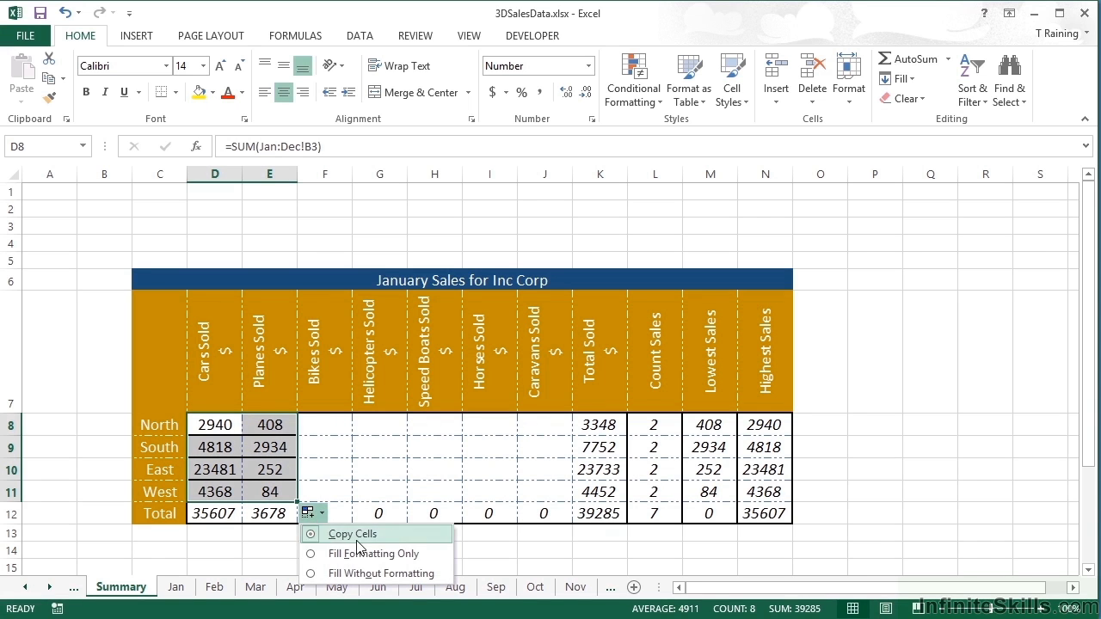
pyautogui.click(365, 575)
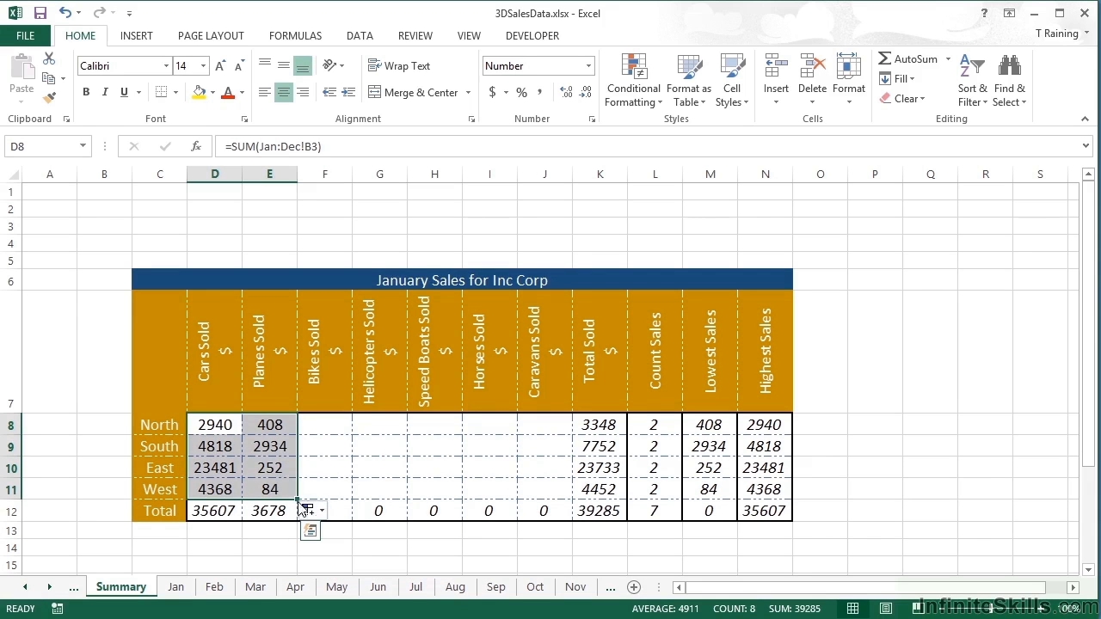
# - Fill the formulas across to the Caravans column J, again without formatting
pyautogui.moveTo(298, 500); pyautogui.dragTo(571, 500)
pyautogui.click(583, 513)
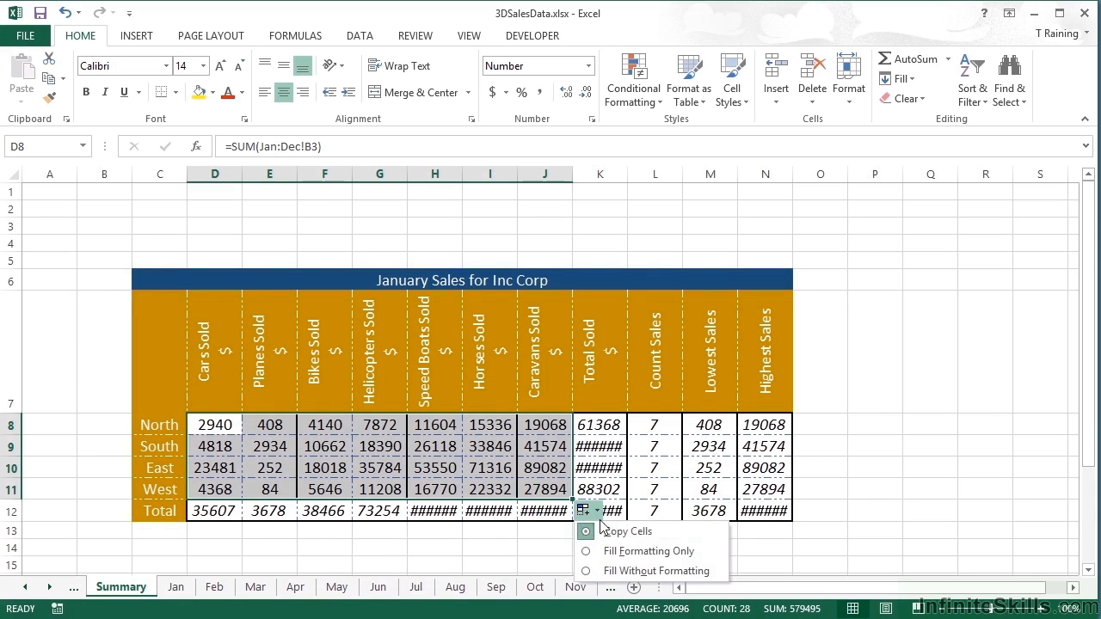
pyautogui.click(637, 571)
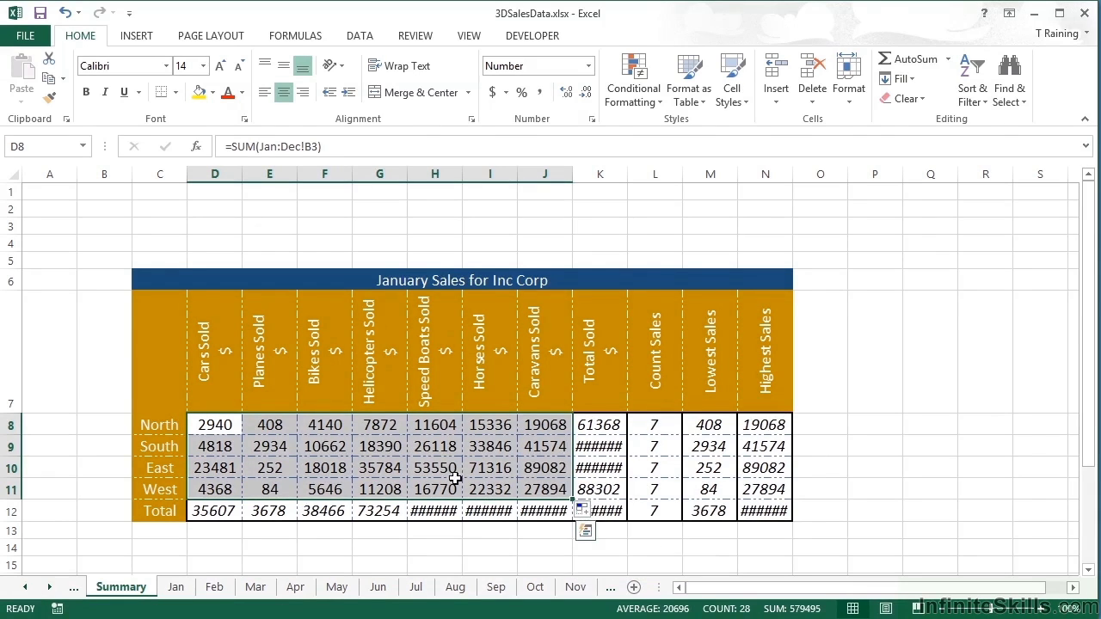
pyautogui.click(391, 468)
pyautogui.click(430, 468)
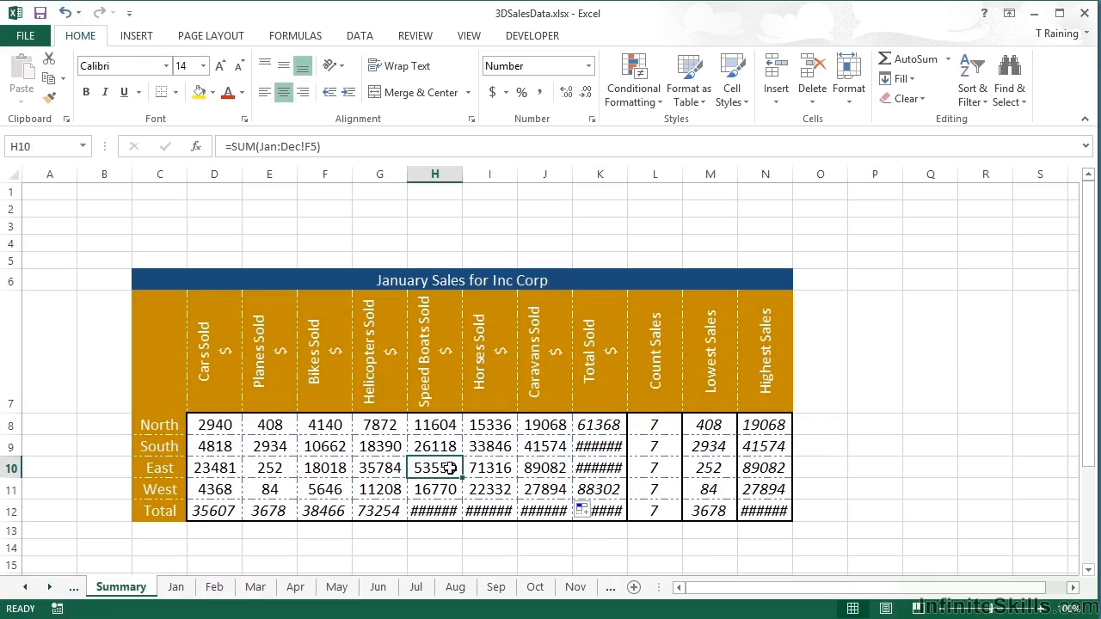
# - Check H10's =SUM(Jan:Dec!F5) result of 53550 against August's East Speed Boats figure
pyautogui.doubleClick(430, 468)
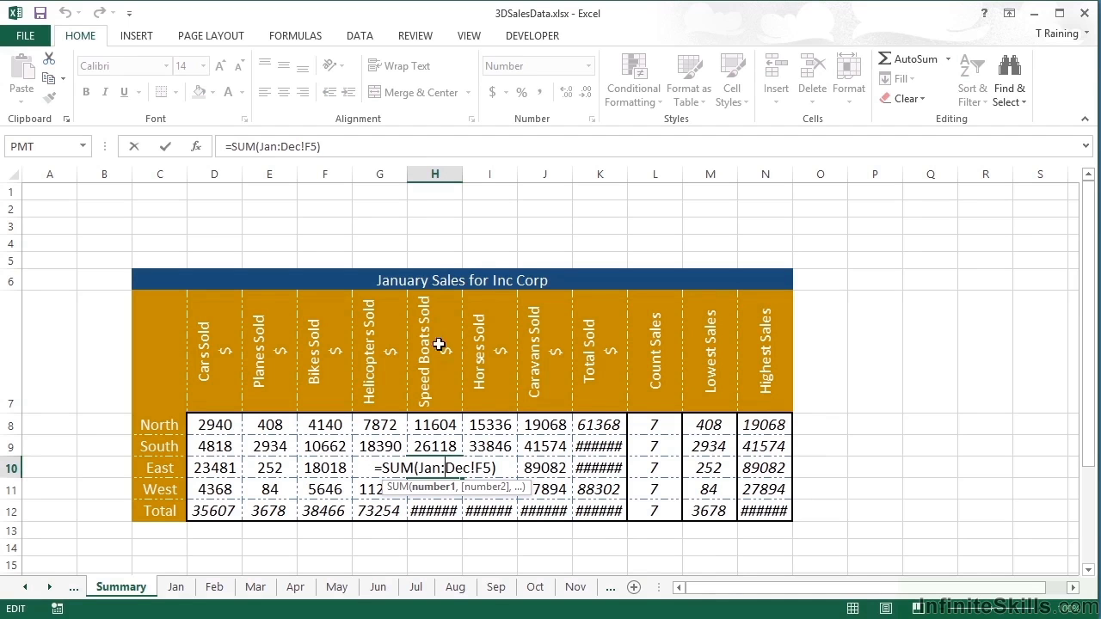
pyautogui.press('Escape')
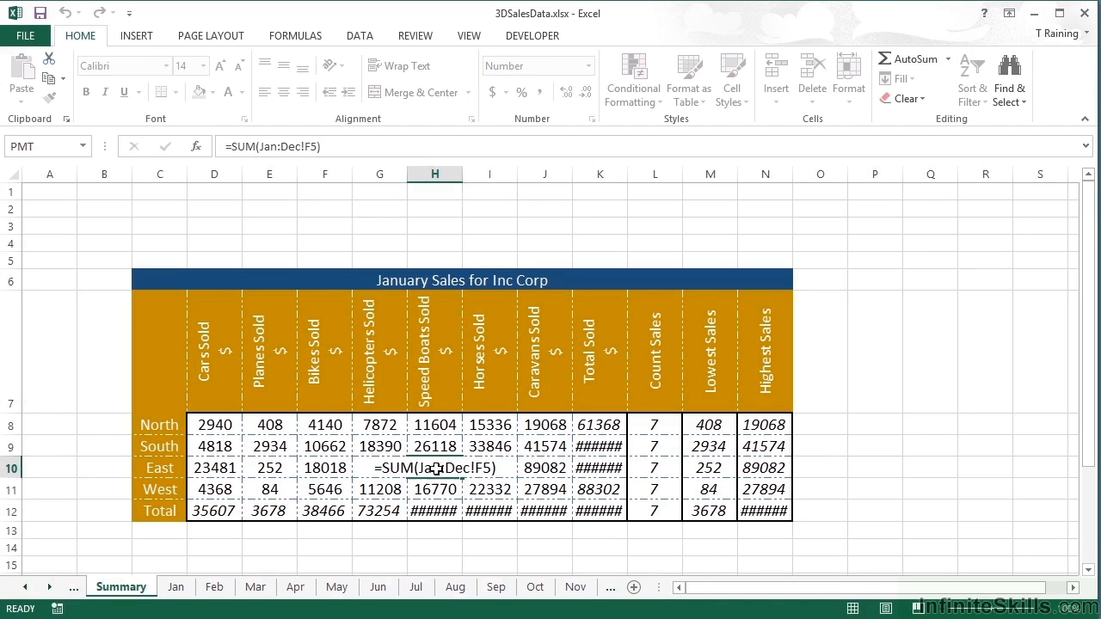
pyautogui.press('Return')
pyautogui.click(455, 587)
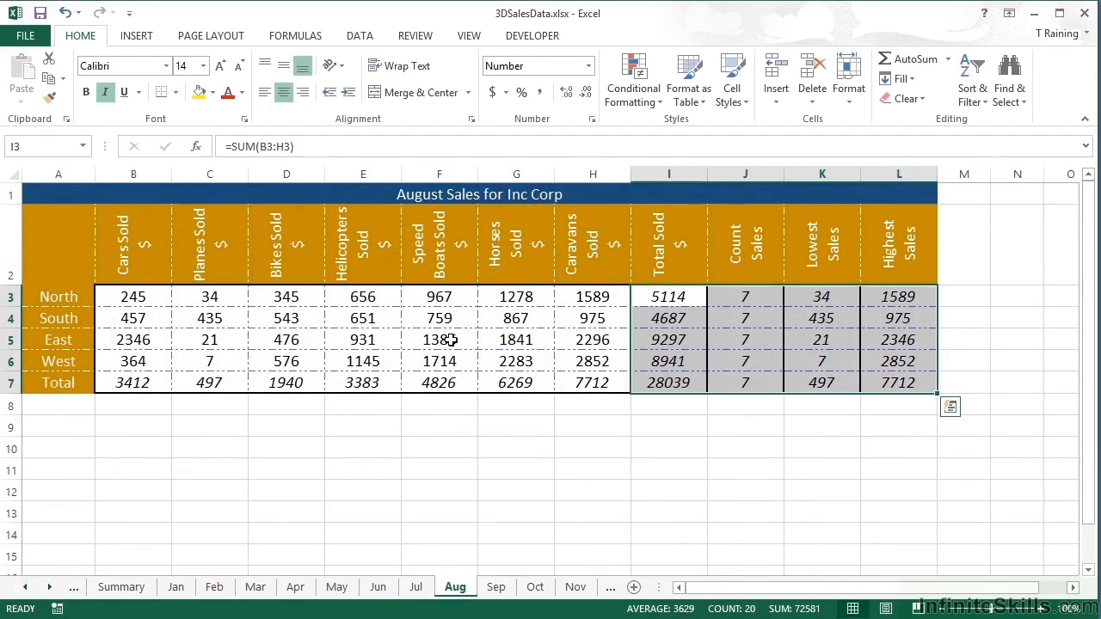
pyautogui.click(450, 340)
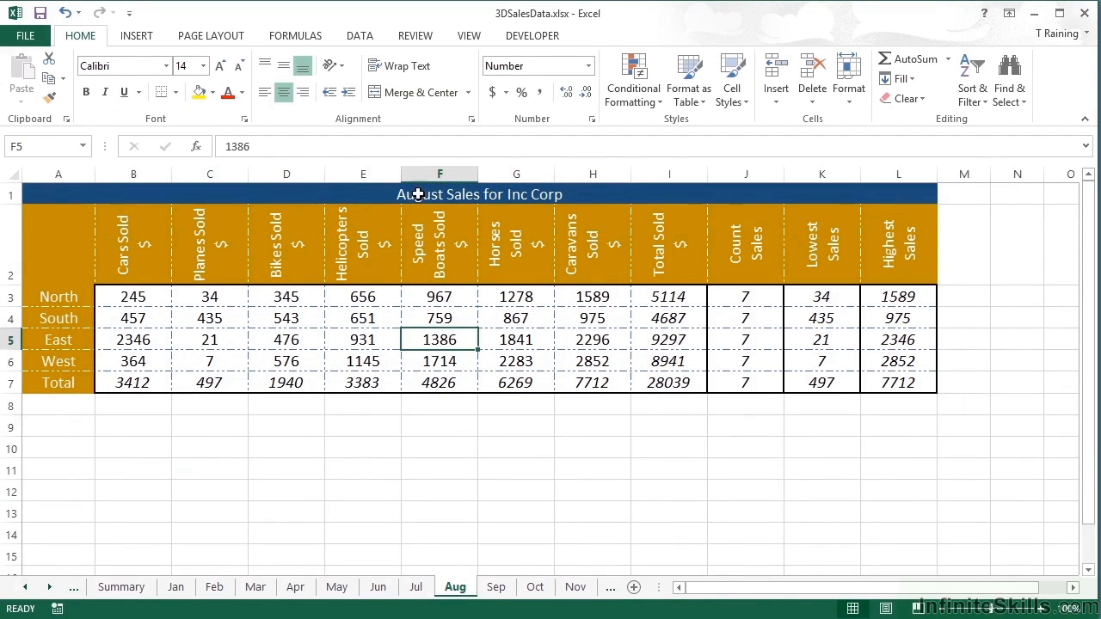
pyautogui.click(134, 590)
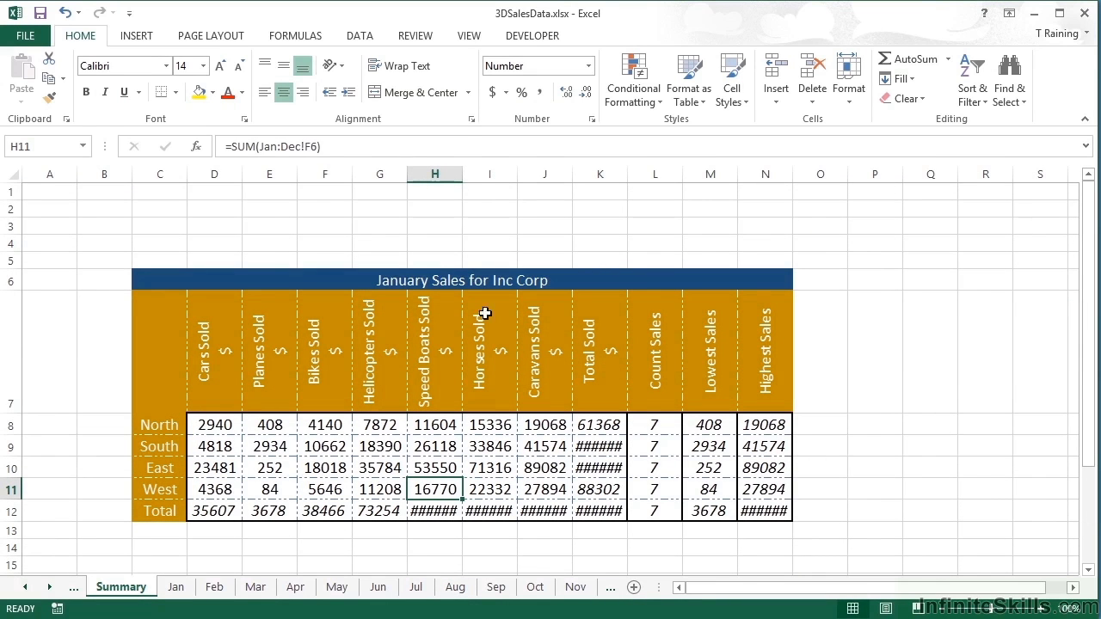
# - Widen columns H:K, autofit column N, and confirm H9's =SUM(Jan:Dec!F4) total of 26118
pyautogui.moveTo(436, 174); pyautogui.dragTo(638, 172)
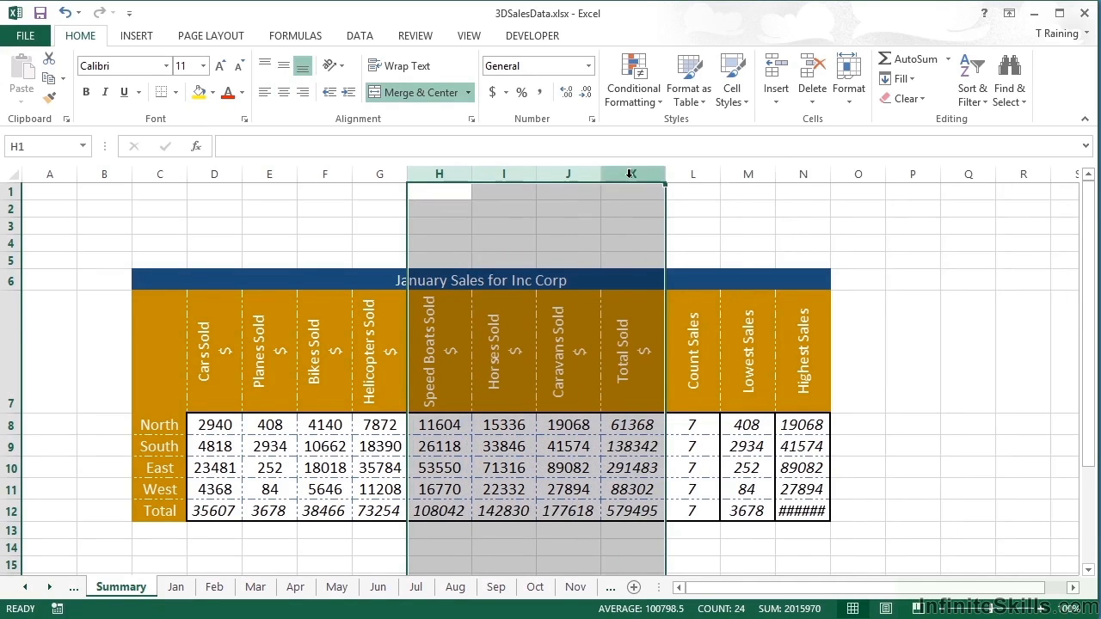
pyautogui.doubleClick(826, 177)
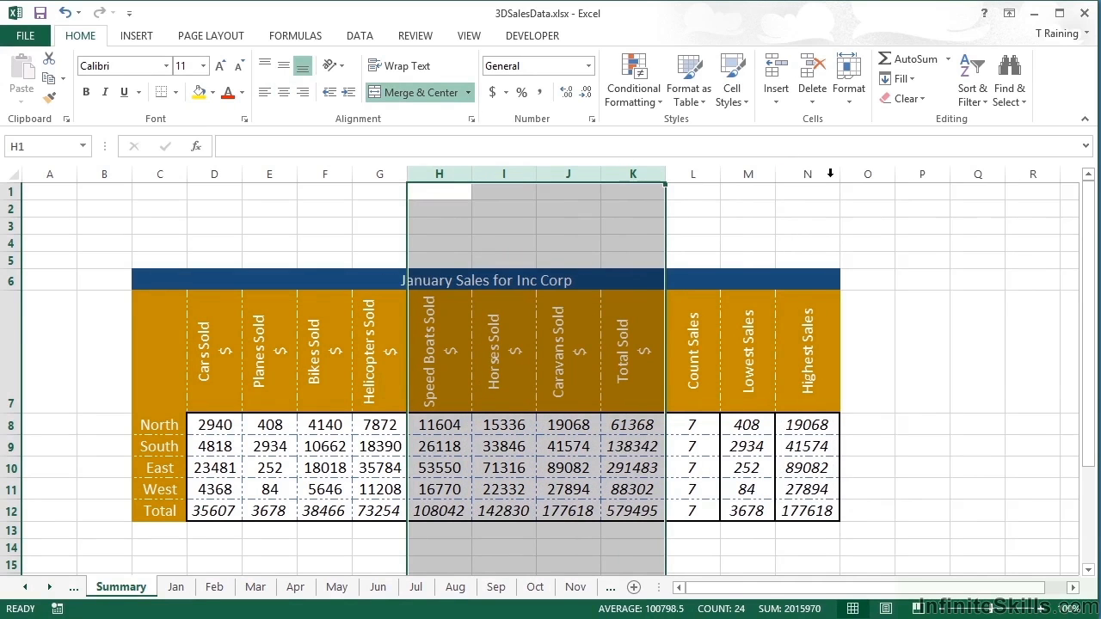
pyautogui.click(440, 447)
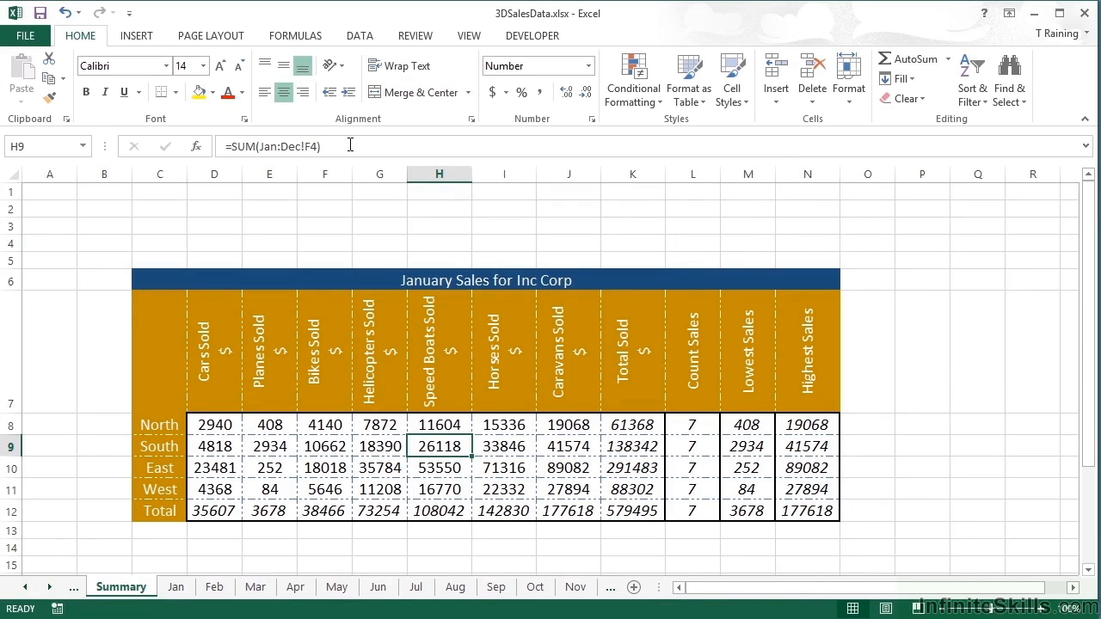
pyautogui.doubleClick(443, 447)
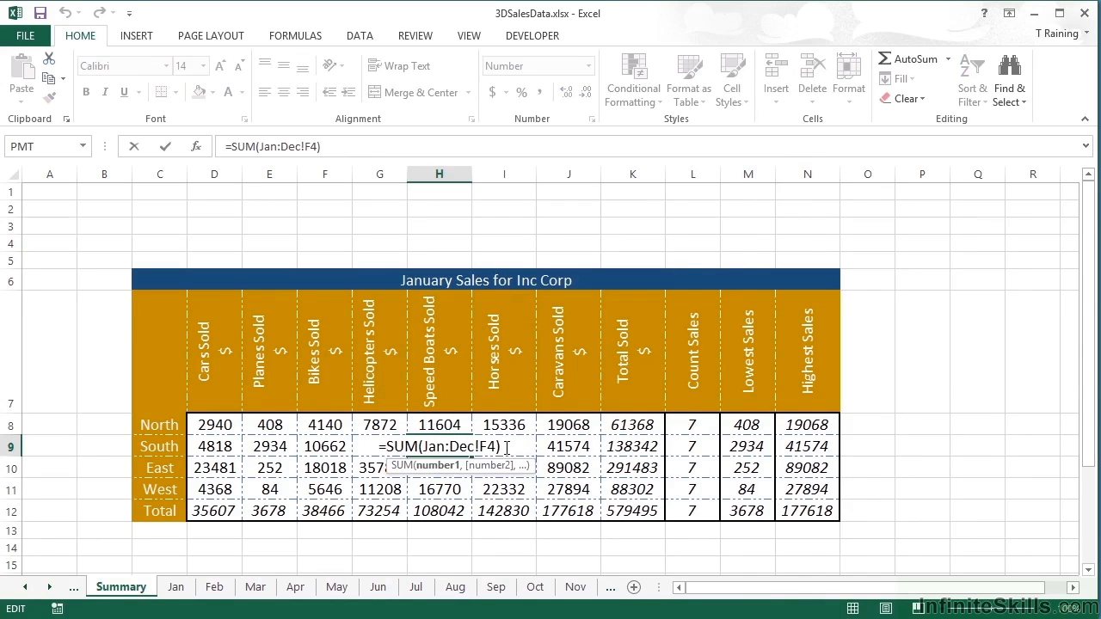
pyautogui.click(508, 447)
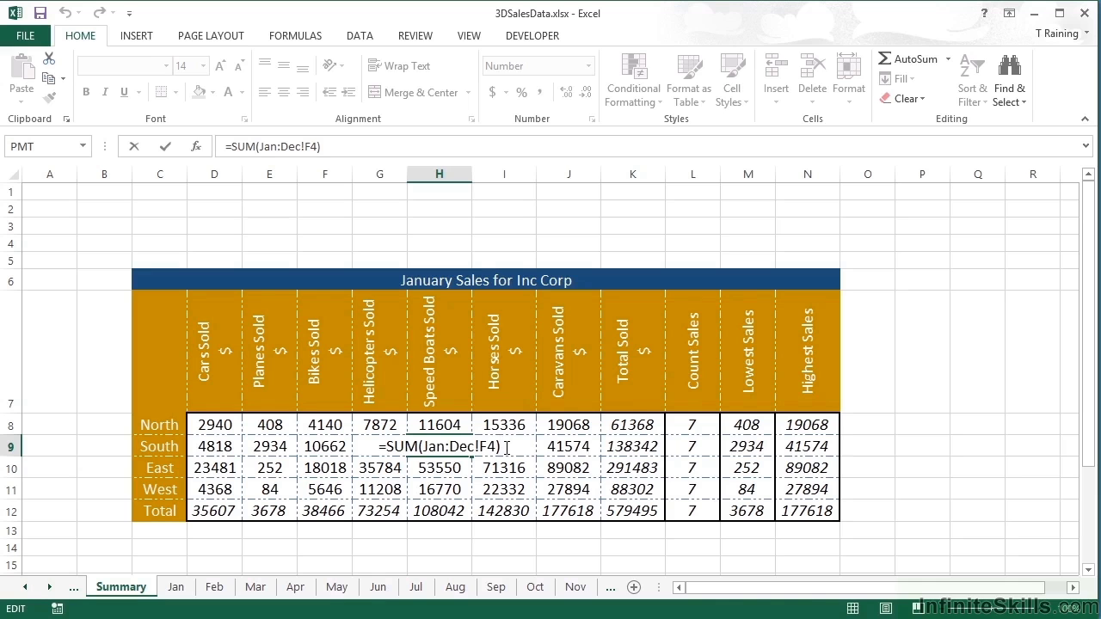
pyautogui.press('Return')
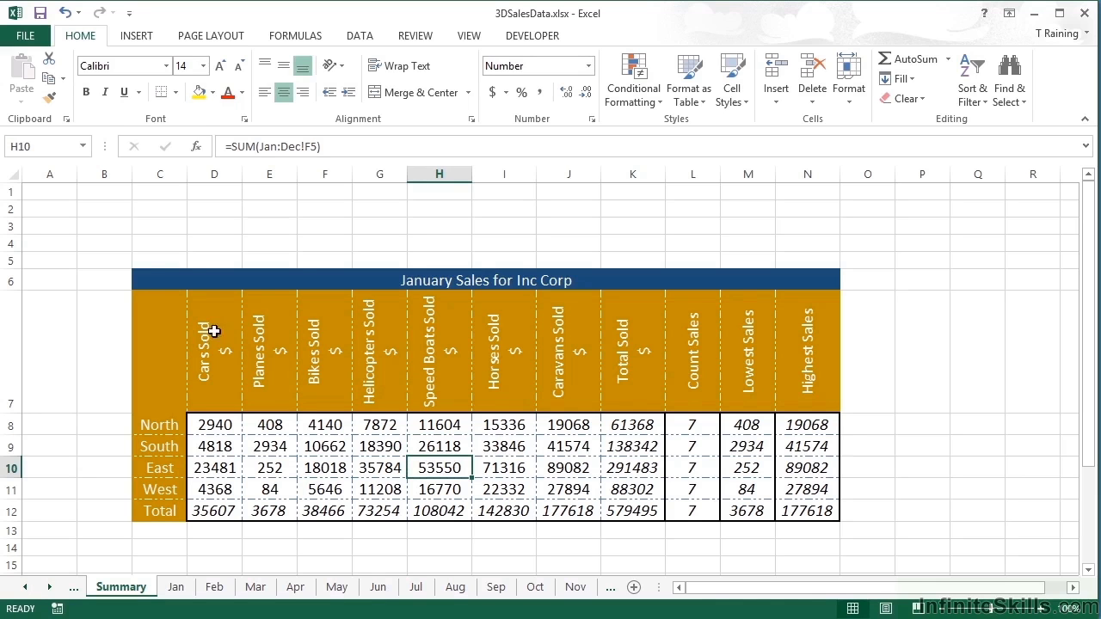
# - Copy the sales table C6:N12 and paste a duplicate at C18
pyautogui.moveTo(151, 279); pyautogui.dragTo(790, 503)
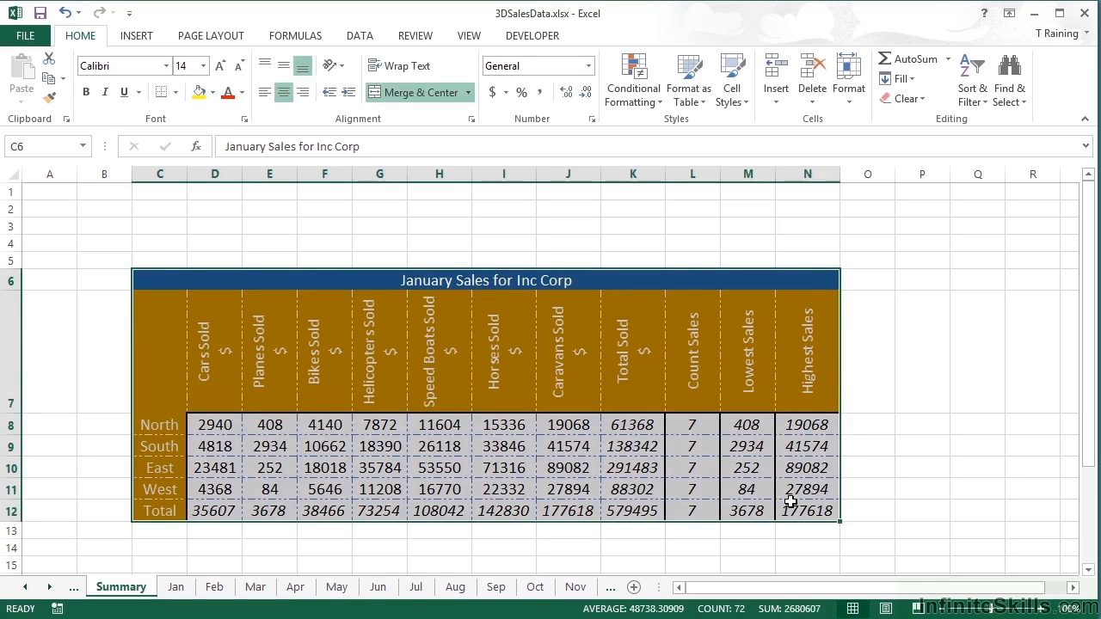
pyautogui.hotkey('ctrl', 'c')
pyautogui.scroll(-4, 263, 482)
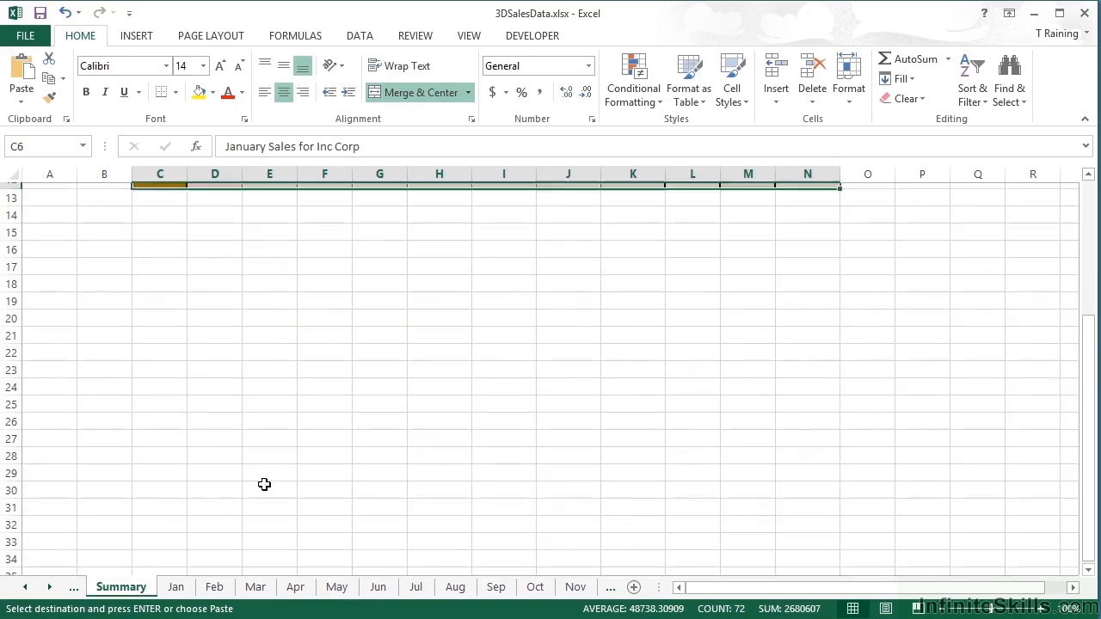
pyautogui.click(179, 282)
pyautogui.hotkey('ctrl', 'v')
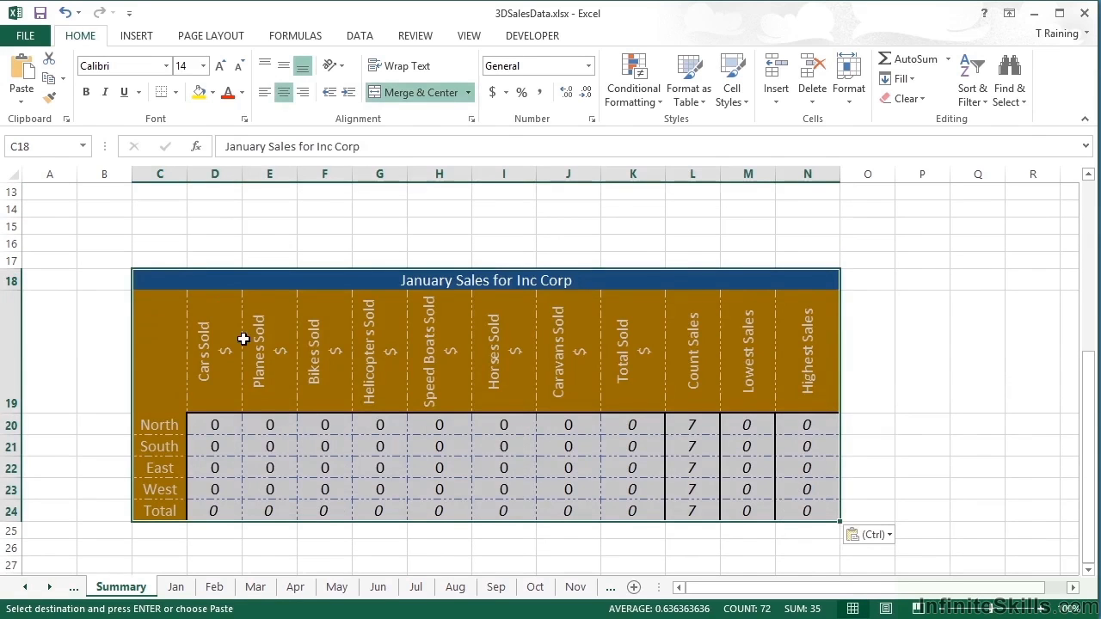
# - Clear the copied Cars-to-Caravans figures in D20:J23 so the totals read 0
pyautogui.click(269, 428)
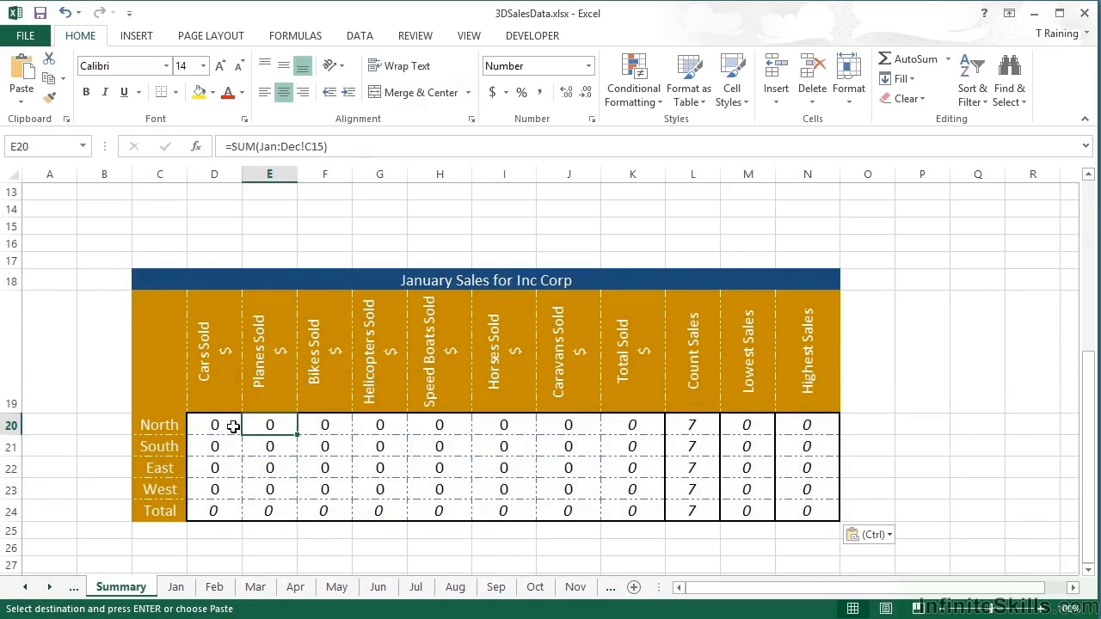
pyautogui.moveTo(217, 425); pyautogui.dragTo(553, 491)
pyautogui.press('Delete')
pyautogui.click(226, 434)
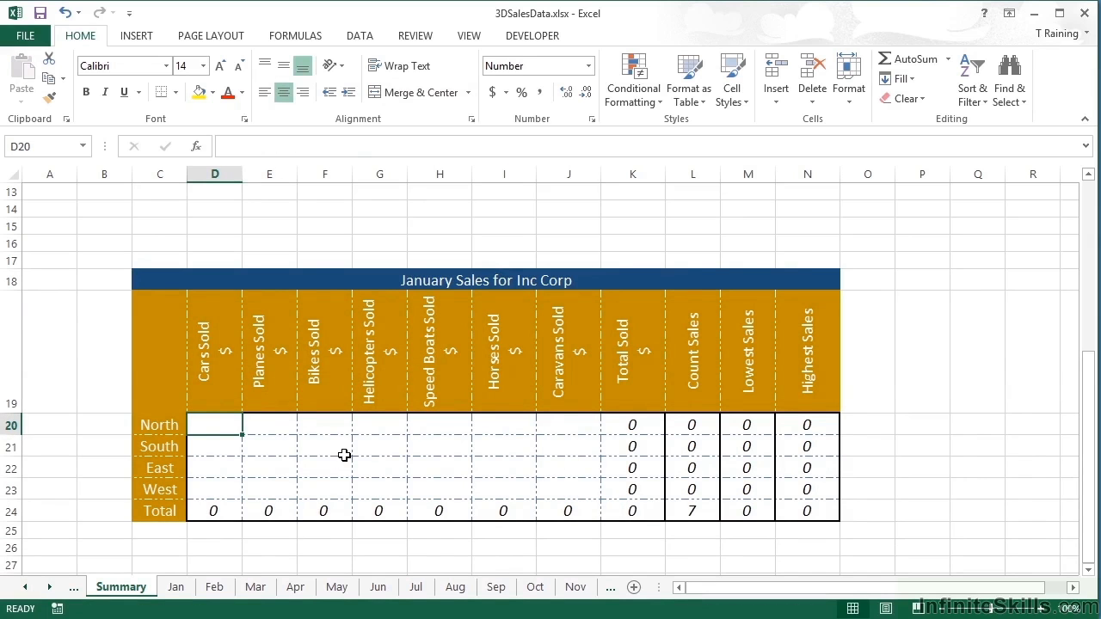
# - Enter =AVERAGE(Jan:Dec!B3) in D20, averaging North Cars Sold across all monthly sheets
pyautogui.write('=average')
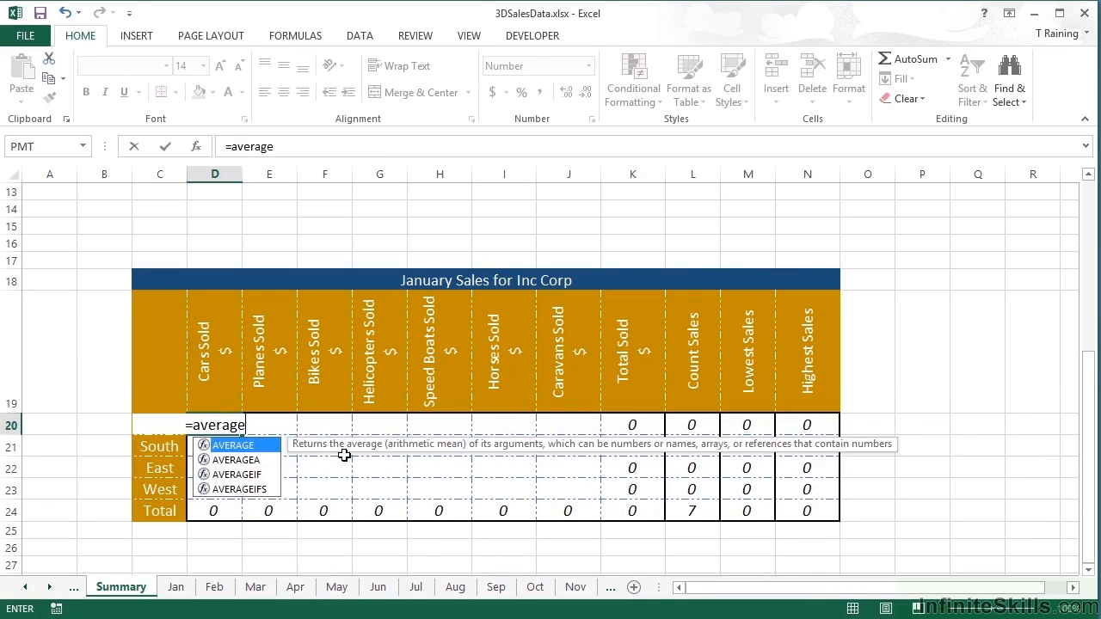
pyautogui.write('(')
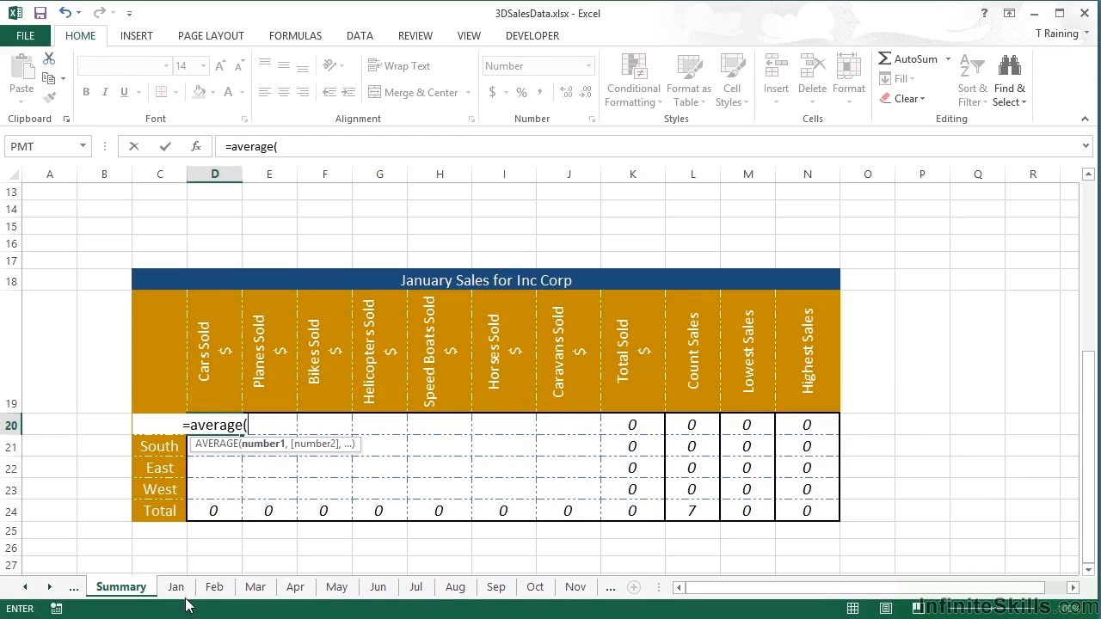
pyautogui.click(184, 593)
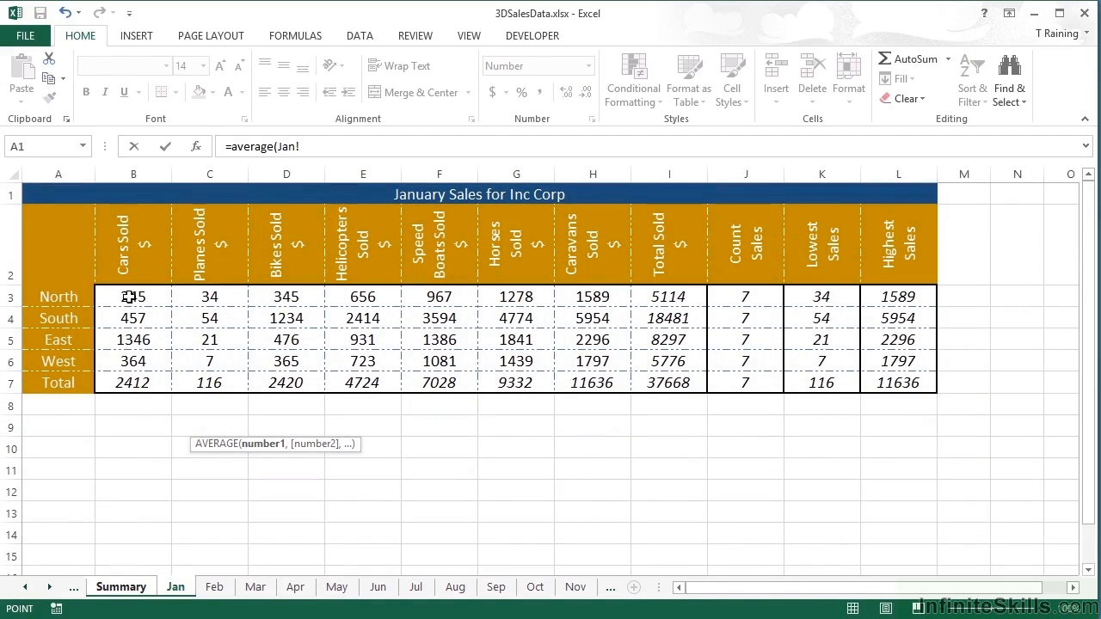
pyautogui.click(129, 298)
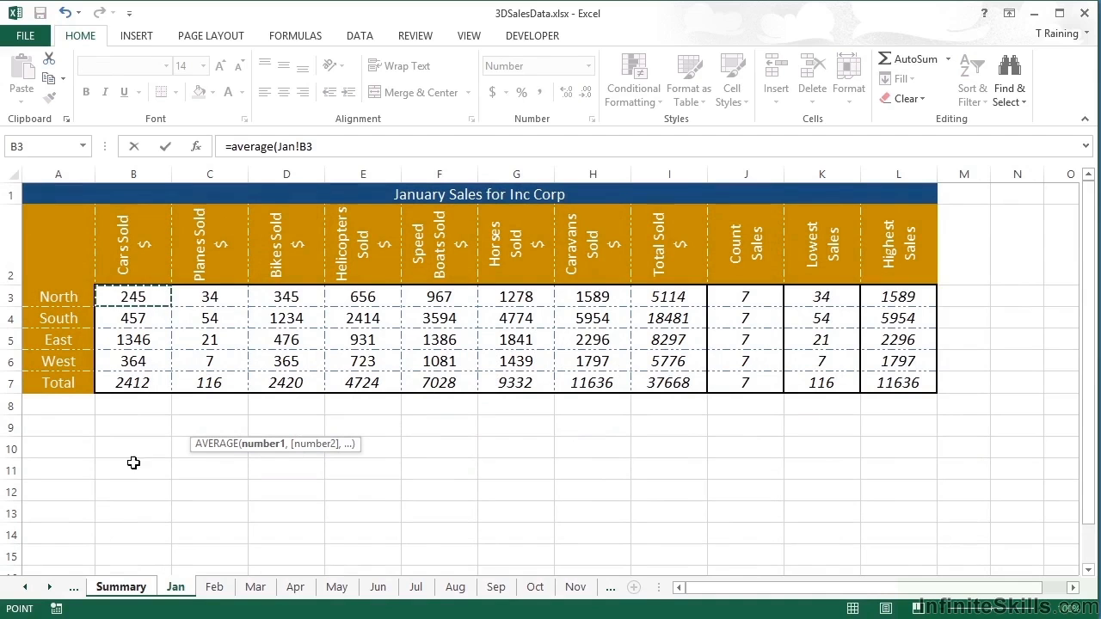
pyautogui.click(50, 587)
pyautogui.keyDown('shift'); pyautogui.click(547, 587); pyautogui.keyUp('shift')
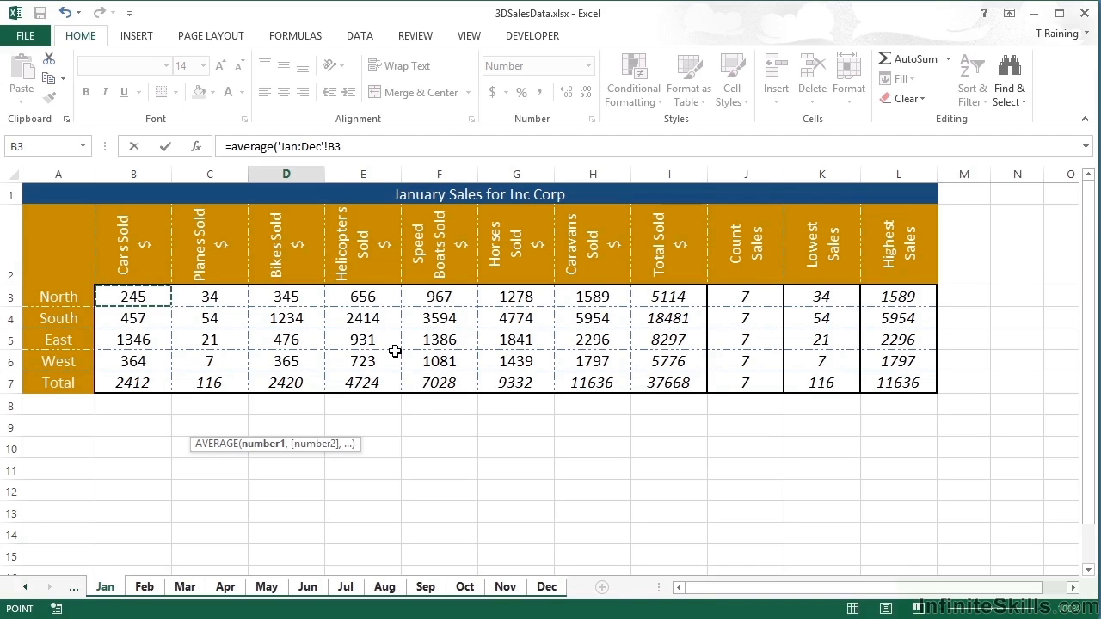
pyautogui.press('Return')
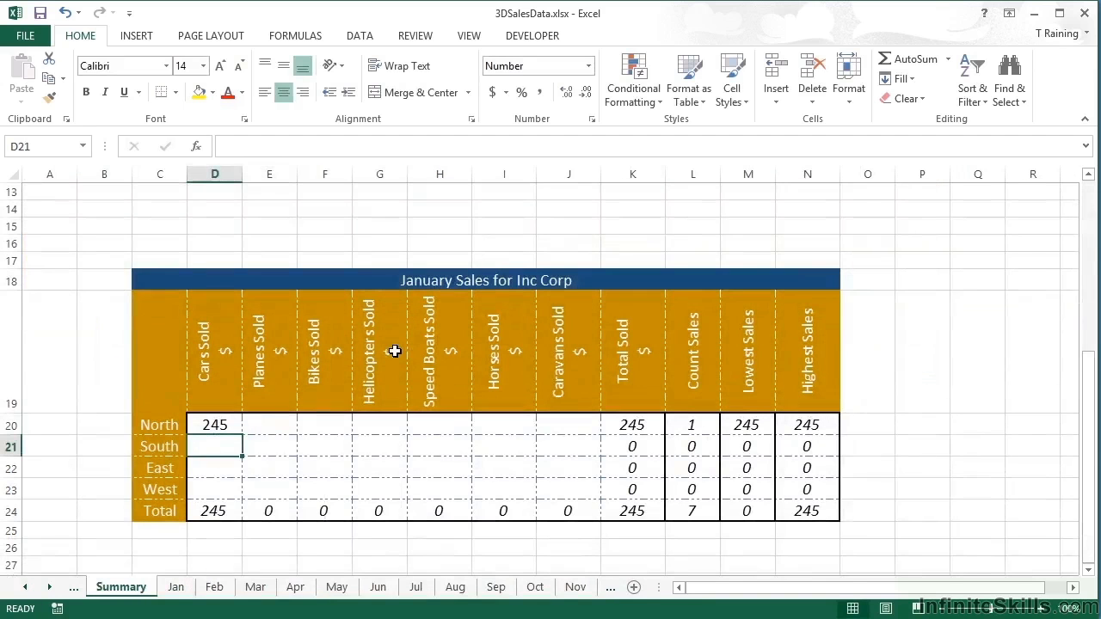
# - Fill D20's average formula across to J20 and down to row 23 without formatting, keeping the borders
pyautogui.click(230, 426)
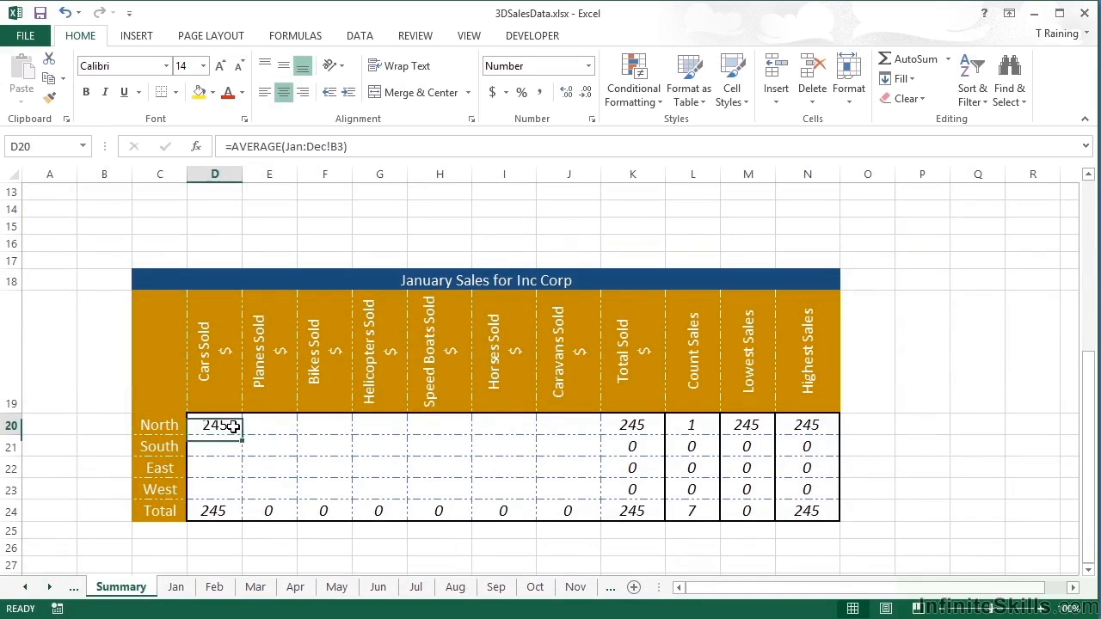
pyautogui.moveTo(242, 436); pyautogui.dragTo(595, 427)
pyautogui.click(611, 445)
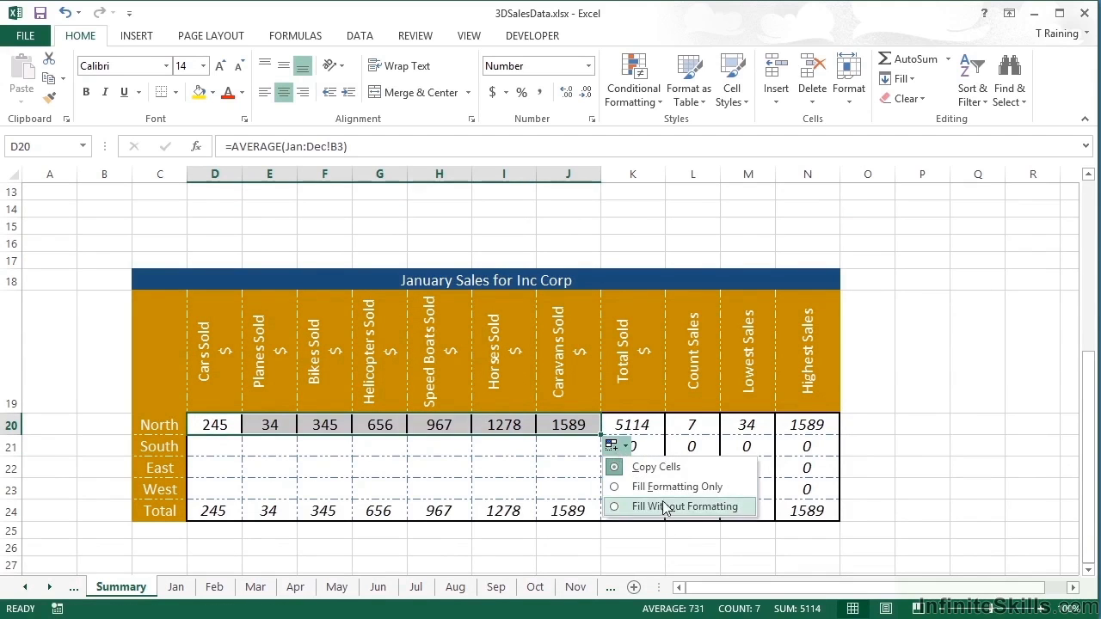
pyautogui.click(664, 506)
pyautogui.moveTo(600, 436); pyautogui.dragTo(600, 499)
pyautogui.click(613, 515)
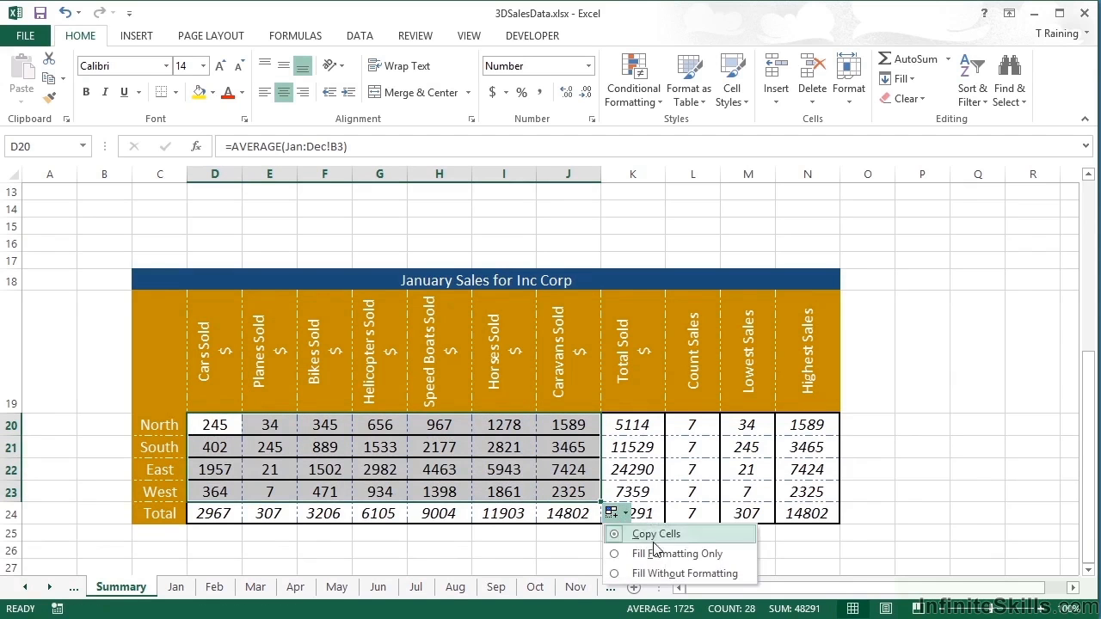
pyautogui.click(666, 570)
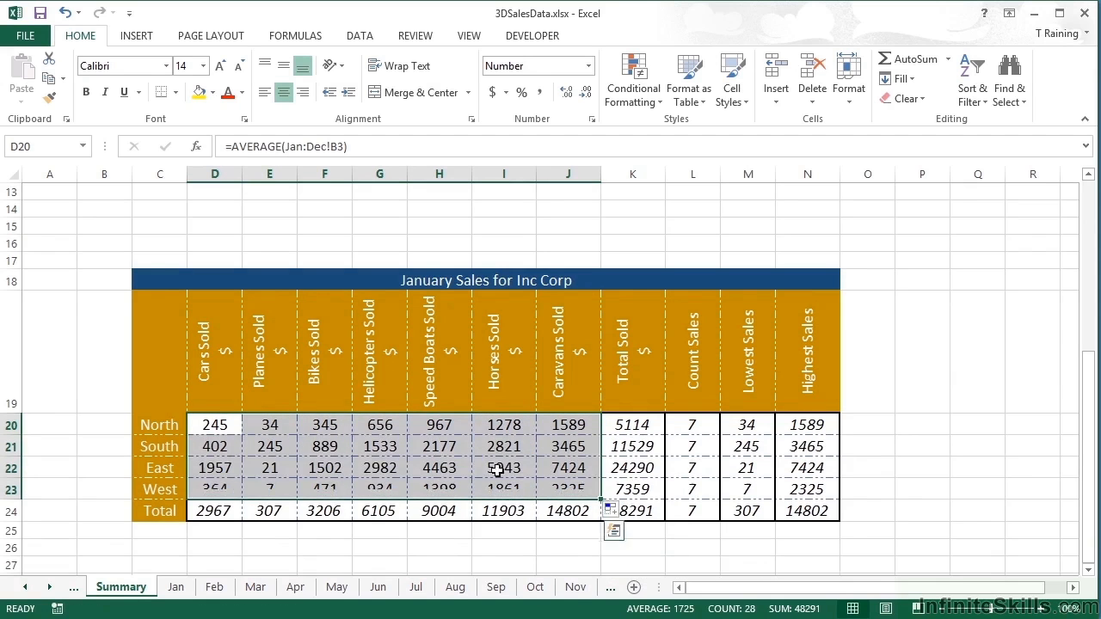
pyautogui.click(216, 426)
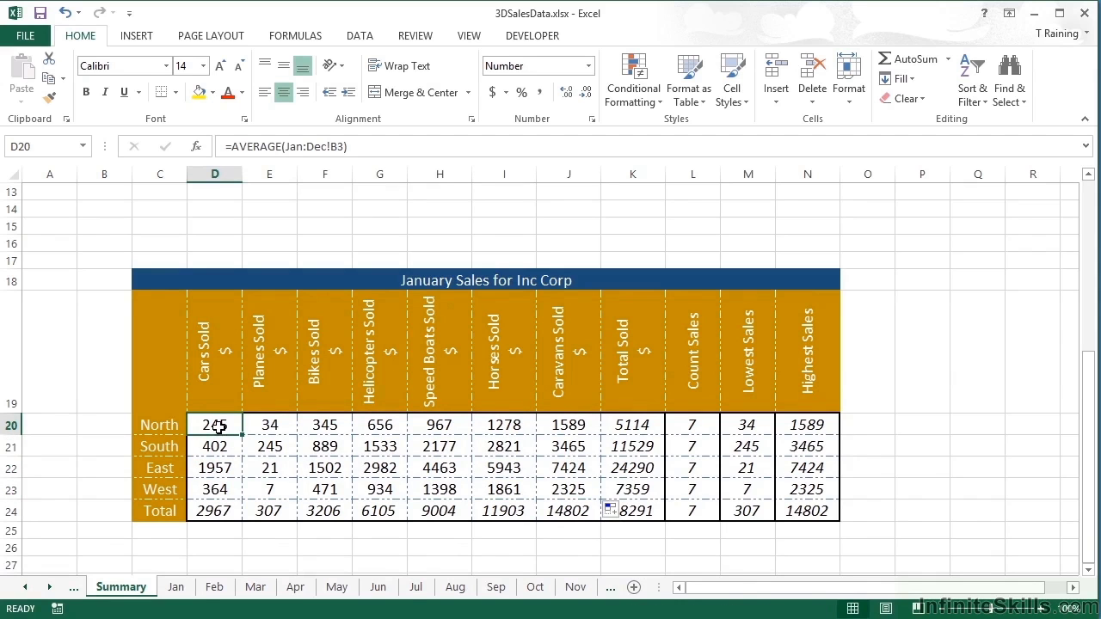